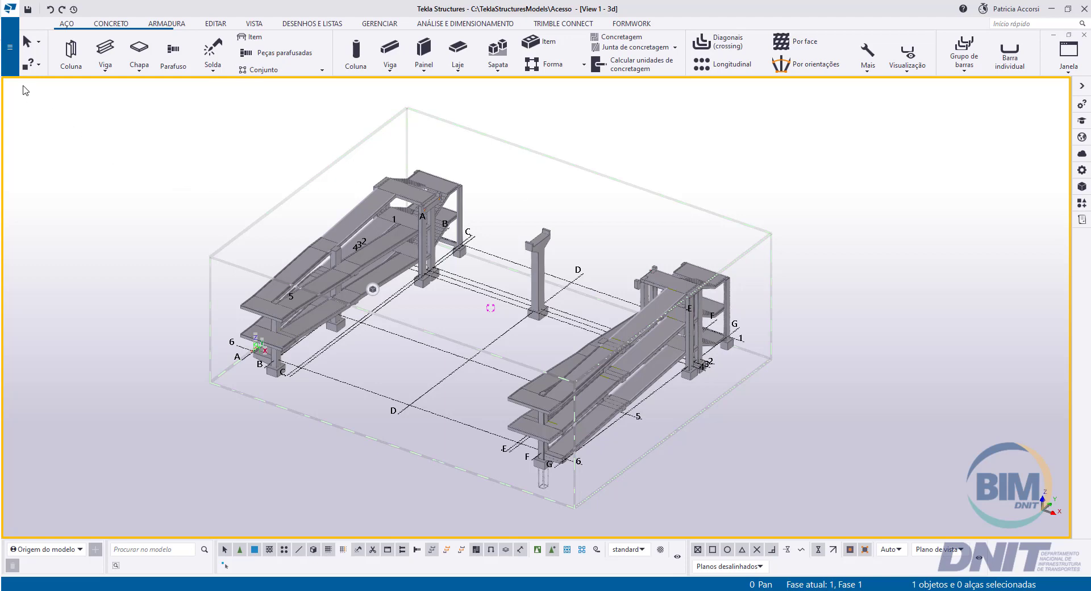
Run the model diagnosis, review the listed inconsistencies, and close the list.
click(11, 48)
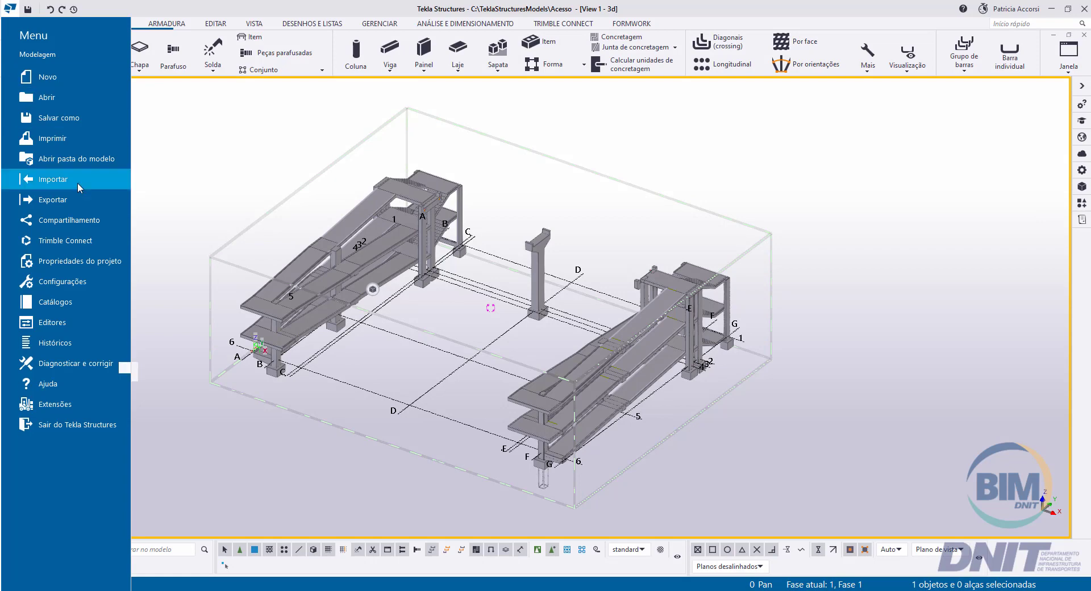
mouse_move(119, 363)
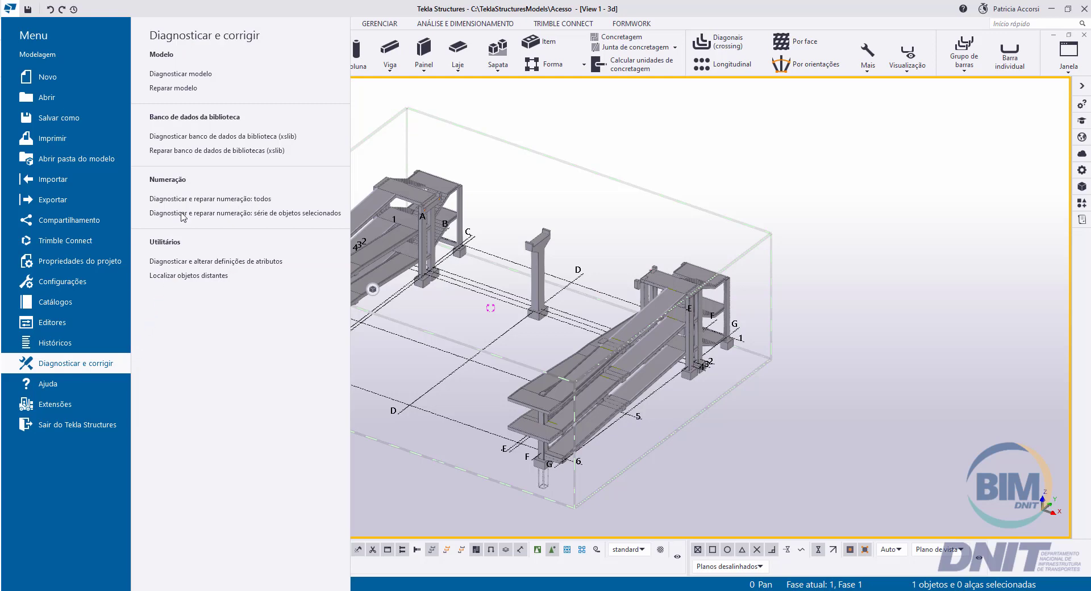
click(219, 74)
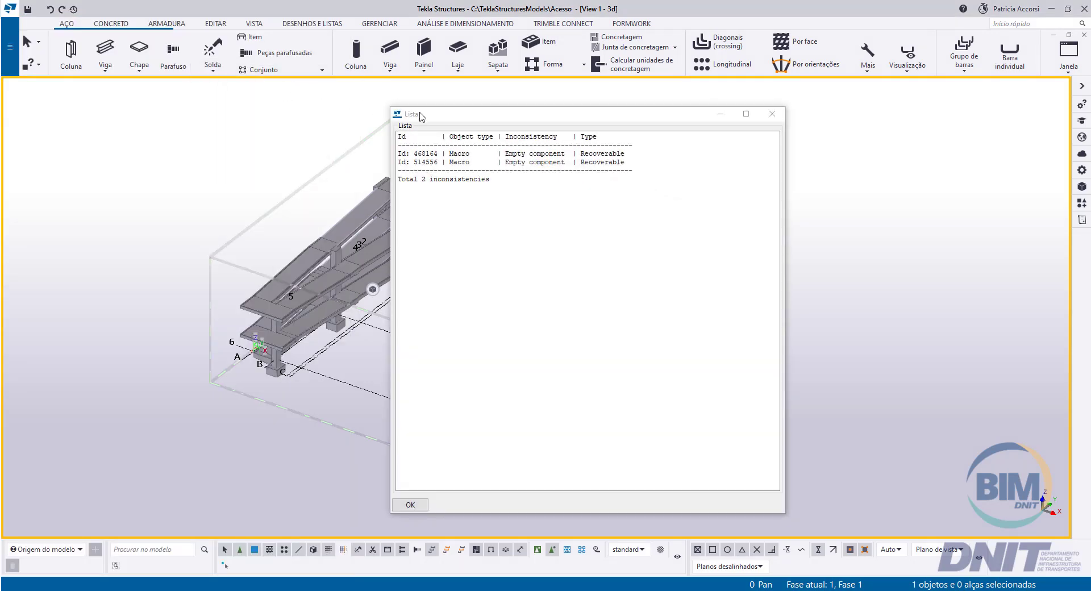
click(453, 122)
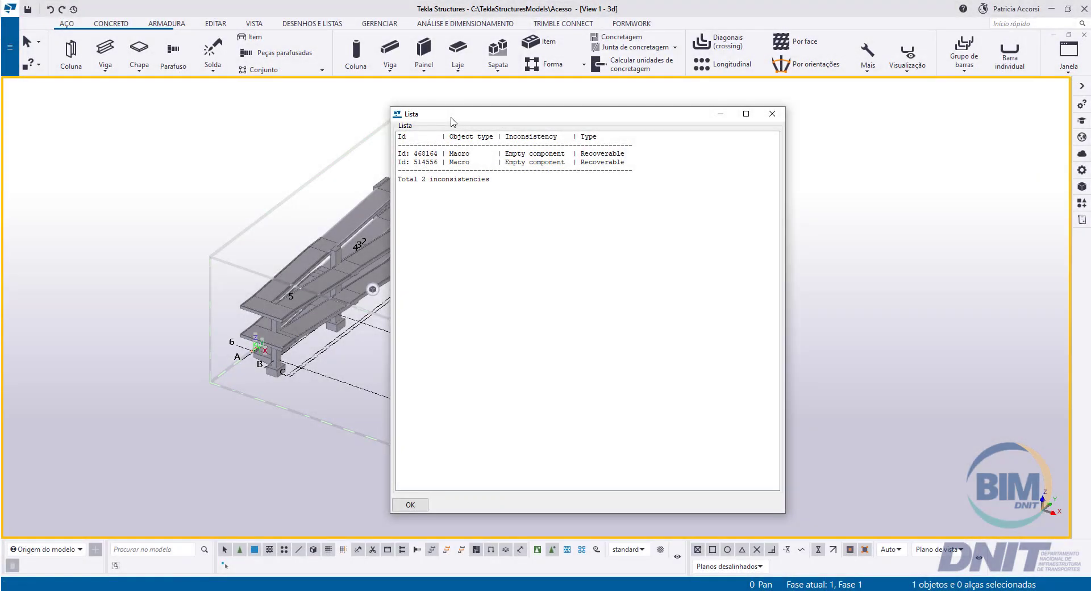
click(409, 505)
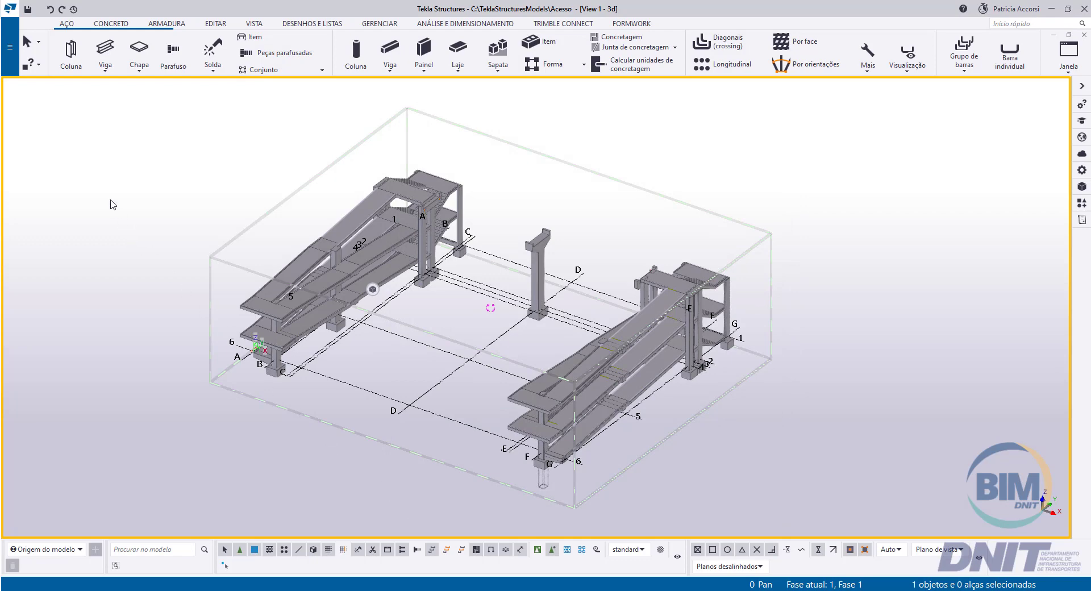
Repair the model to correct its recoverable inconsistencies, and close the resulting list.
click(10, 47)
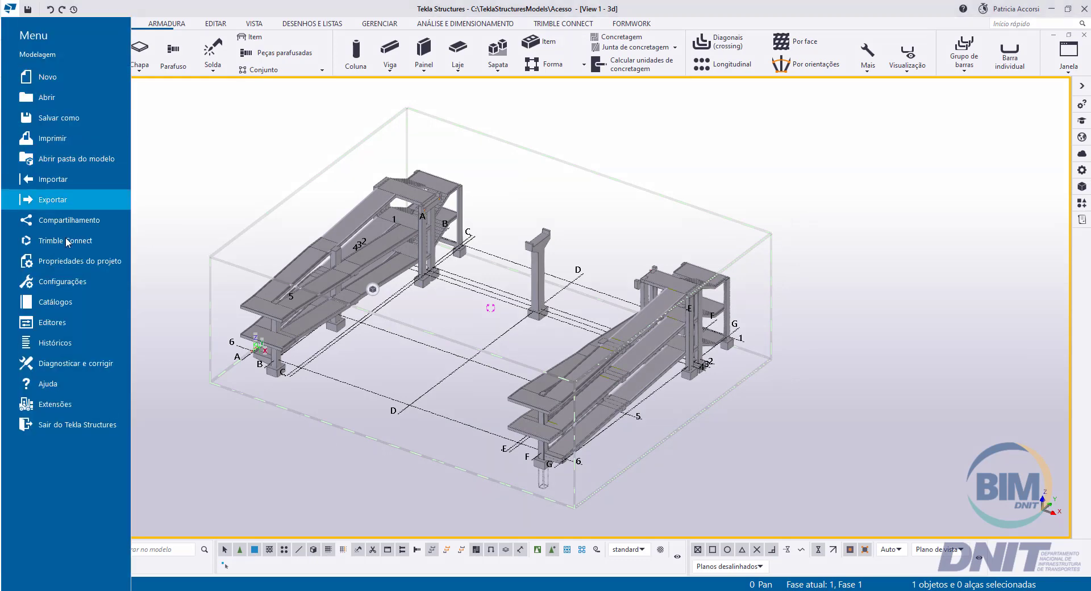
click(111, 363)
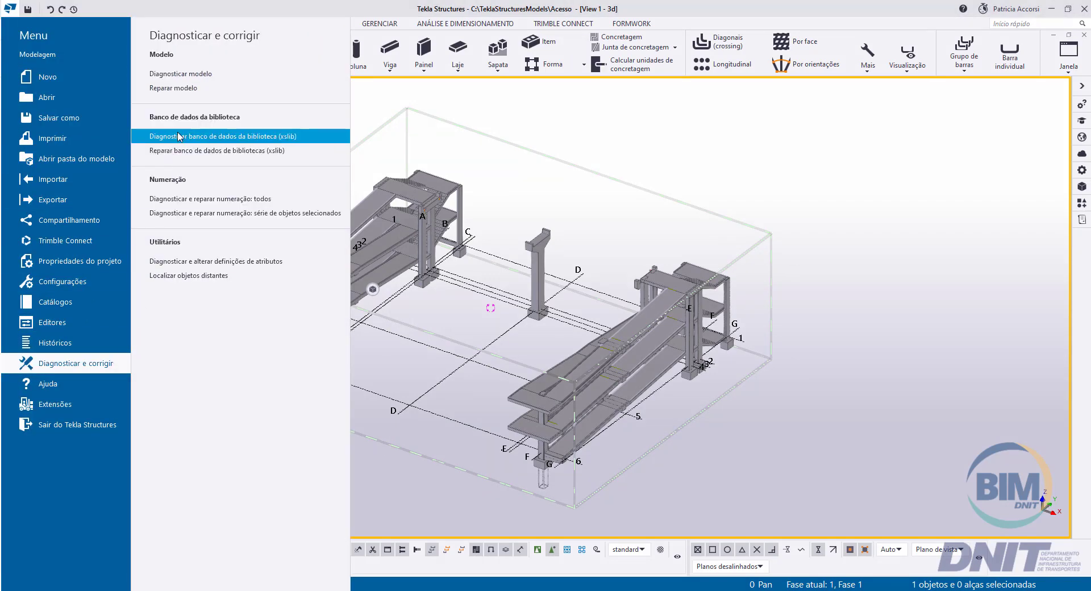
click(207, 89)
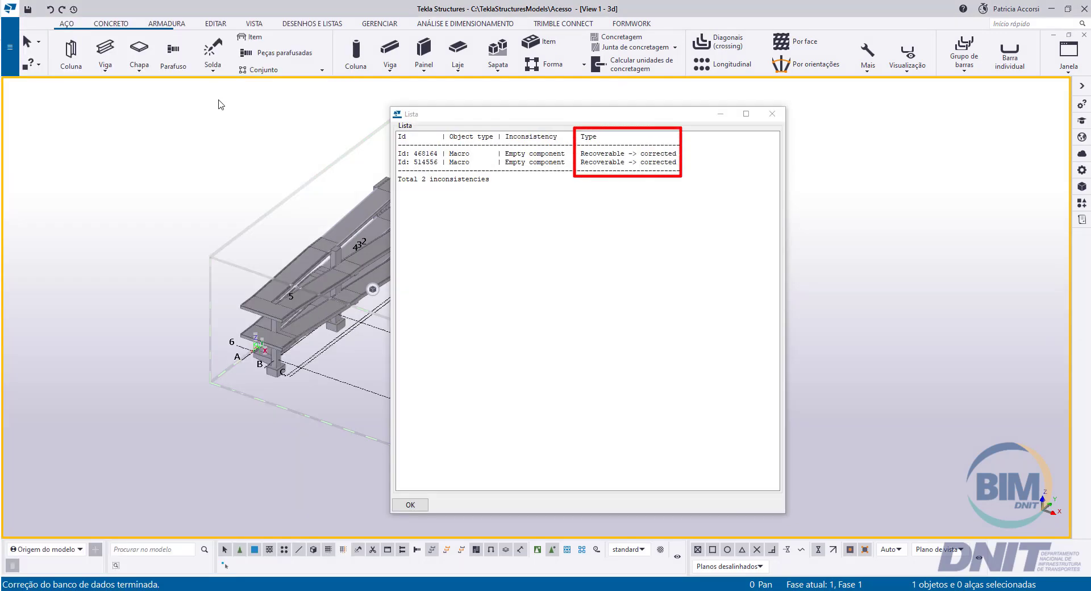
click(411, 505)
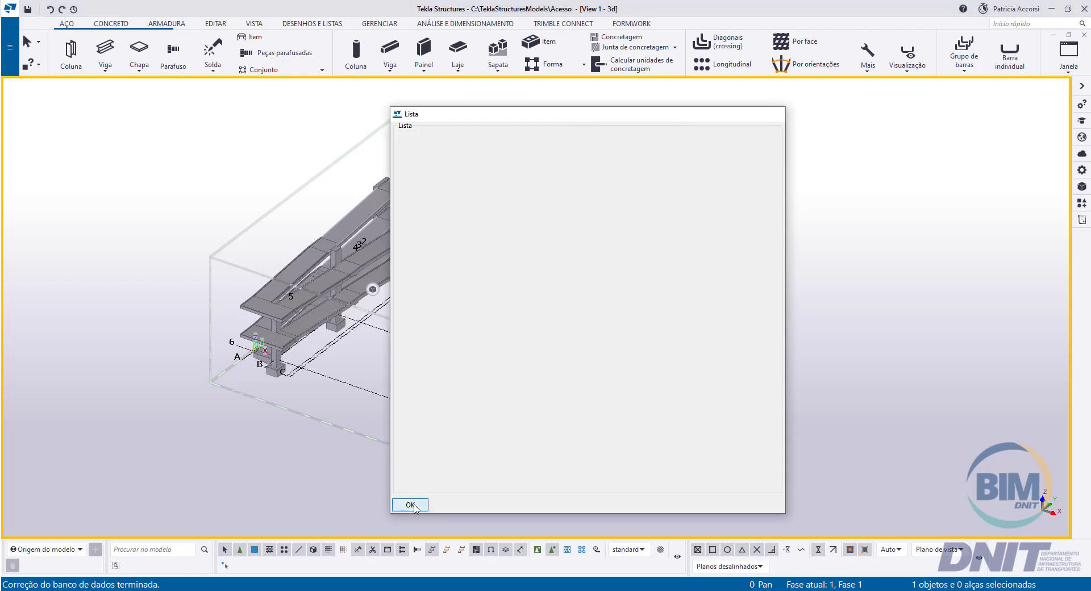
Diagnose and repair the library database (xslib), and close the list of inconsistencies.
click(10, 69)
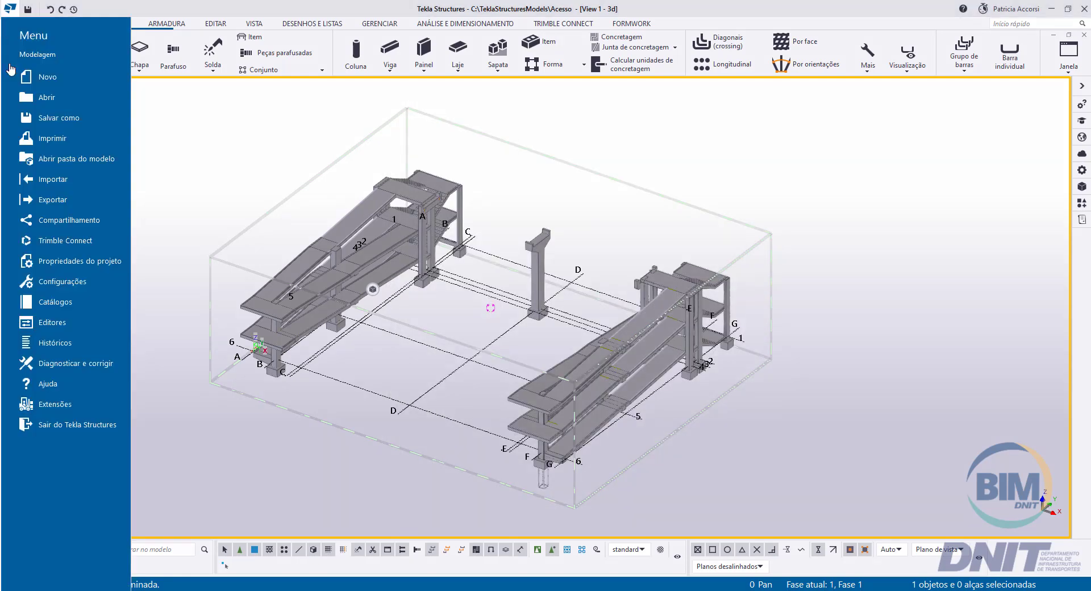
click(121, 359)
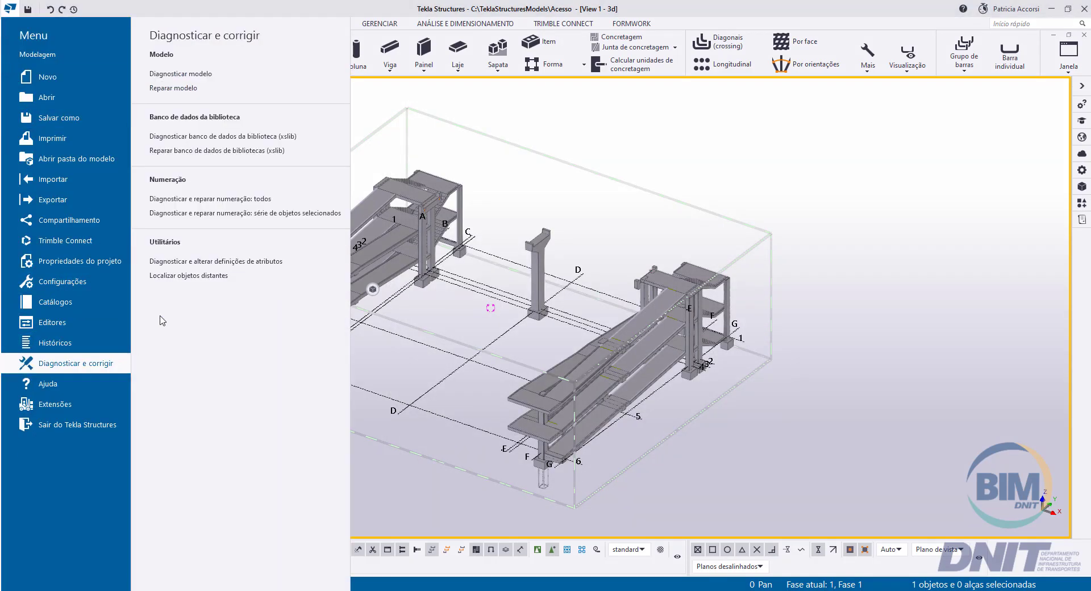
click(303, 142)
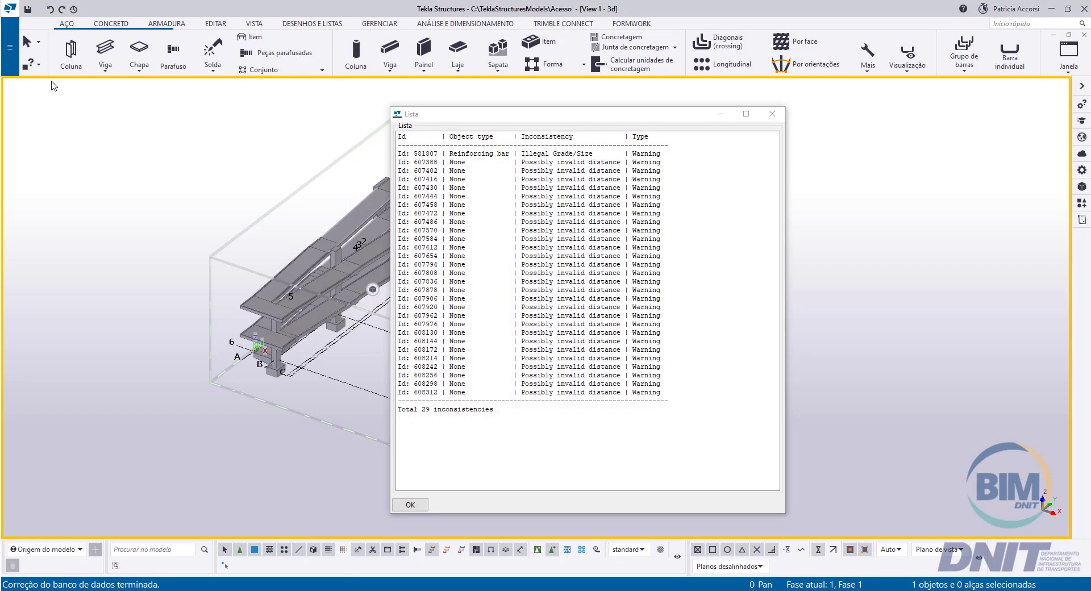
click(12, 68)
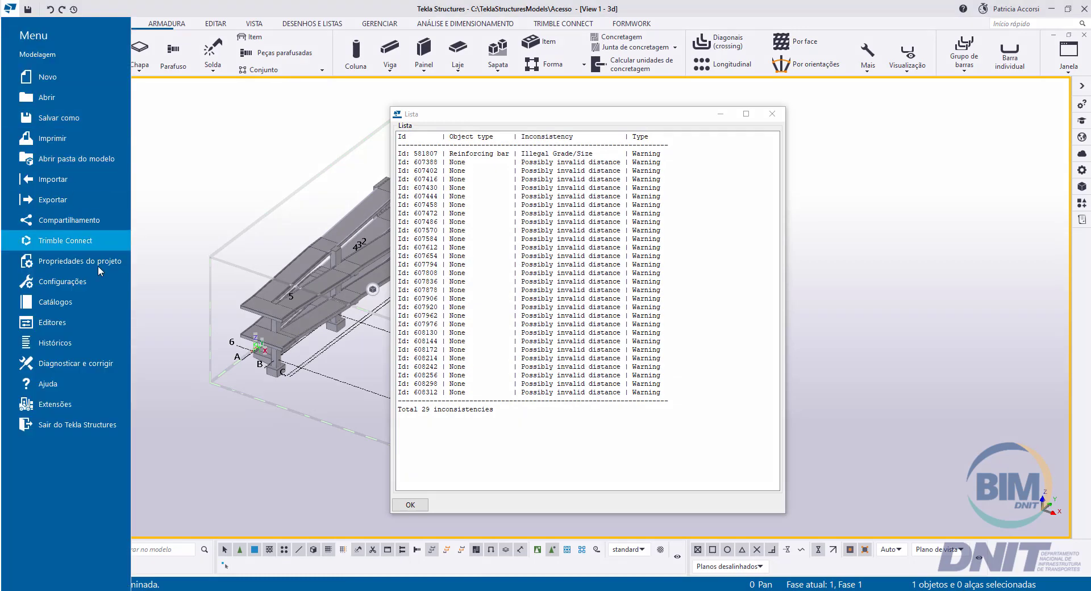
click(119, 365)
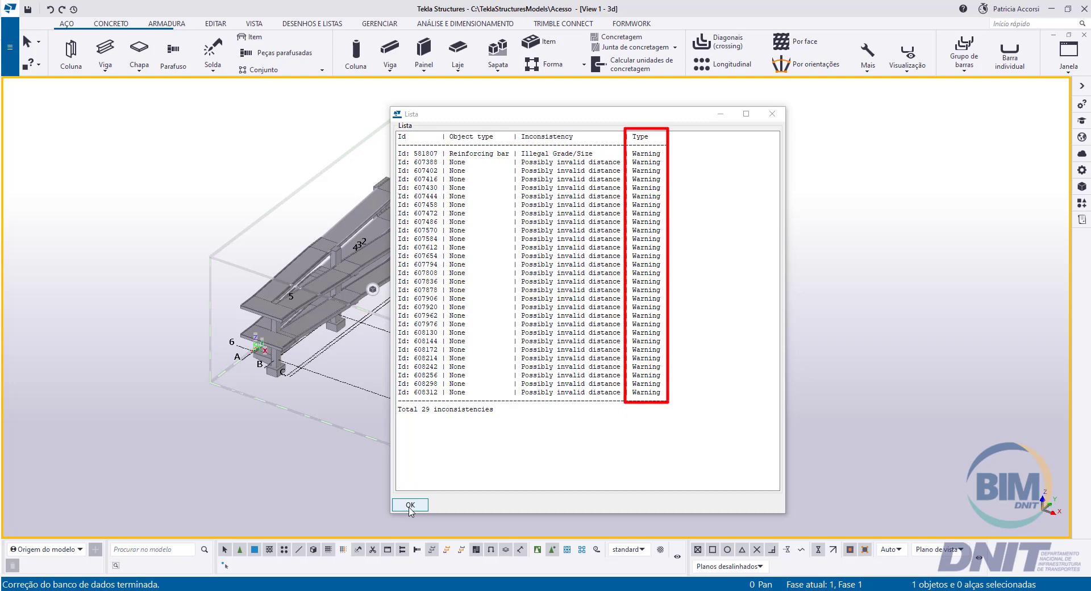
click(410, 507)
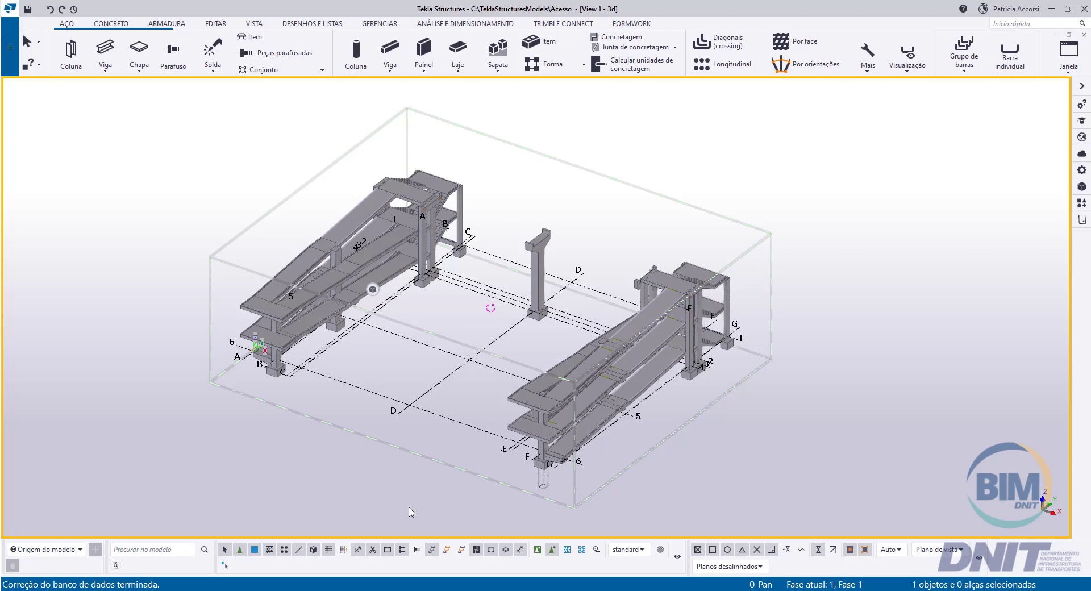
Open the numbering settings, review the family numbering options, and return to the general numbering options.
click(333, 23)
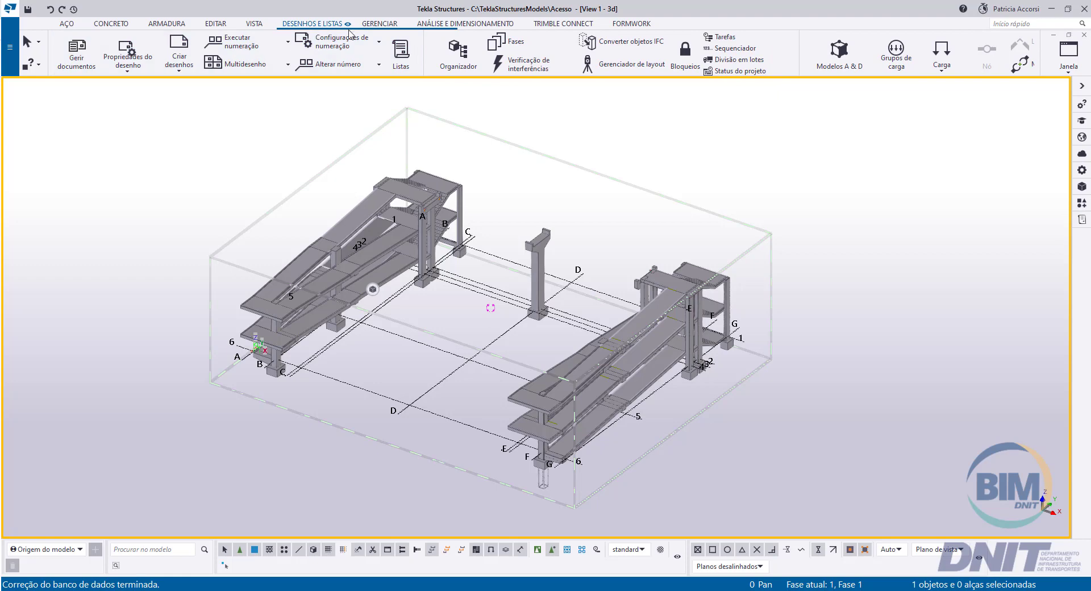
click(375, 42)
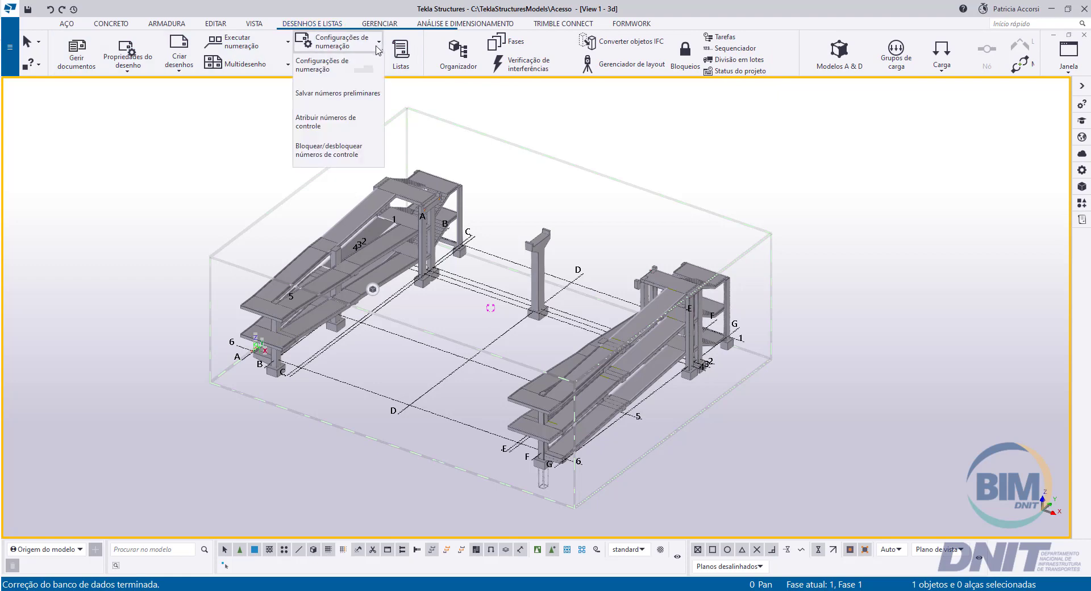
click(357, 69)
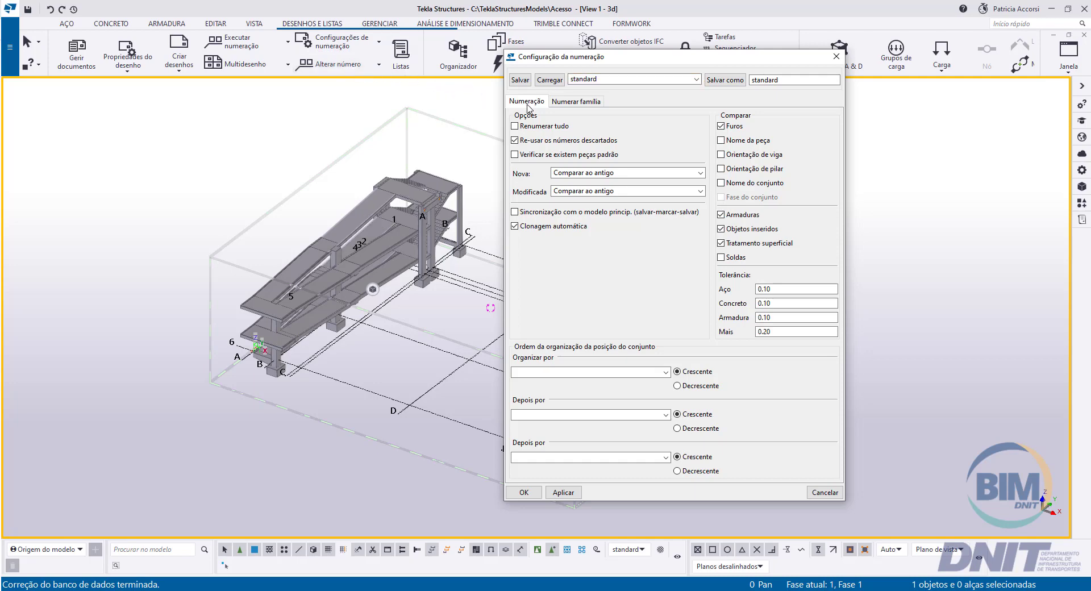
click(578, 103)
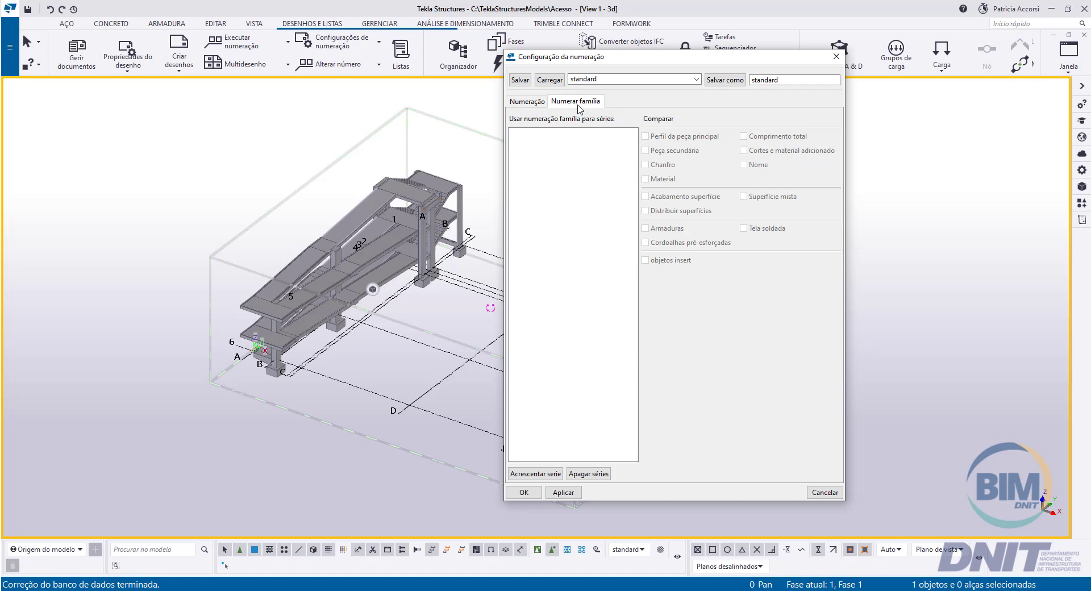
click(529, 102)
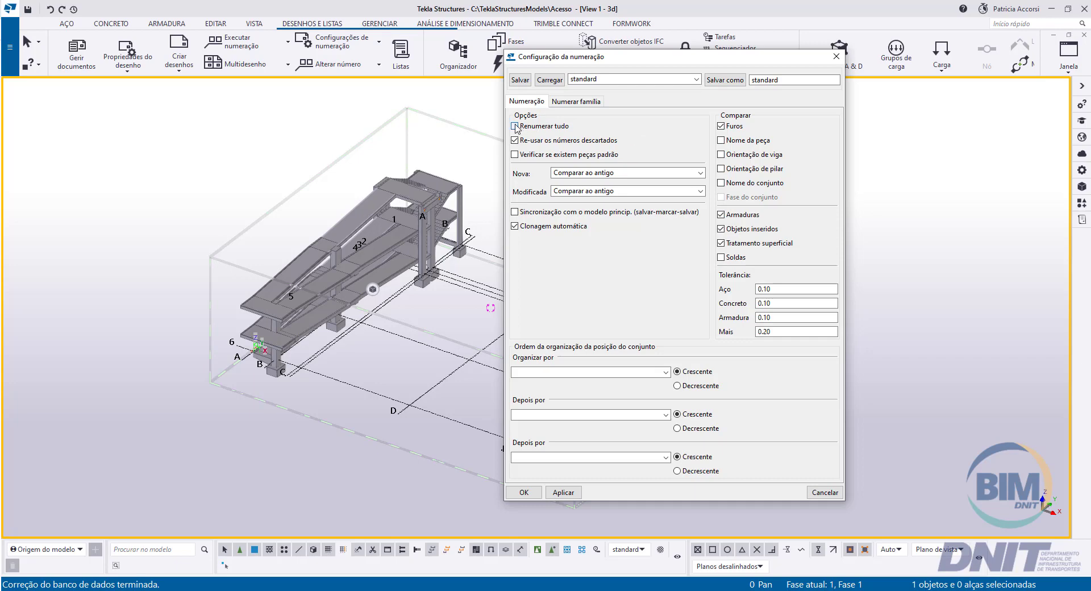
Enable "Renumerar tudo" and sort assembly positions by Y in descending order, followed by X in ascending order.
click(515, 126)
click(666, 372)
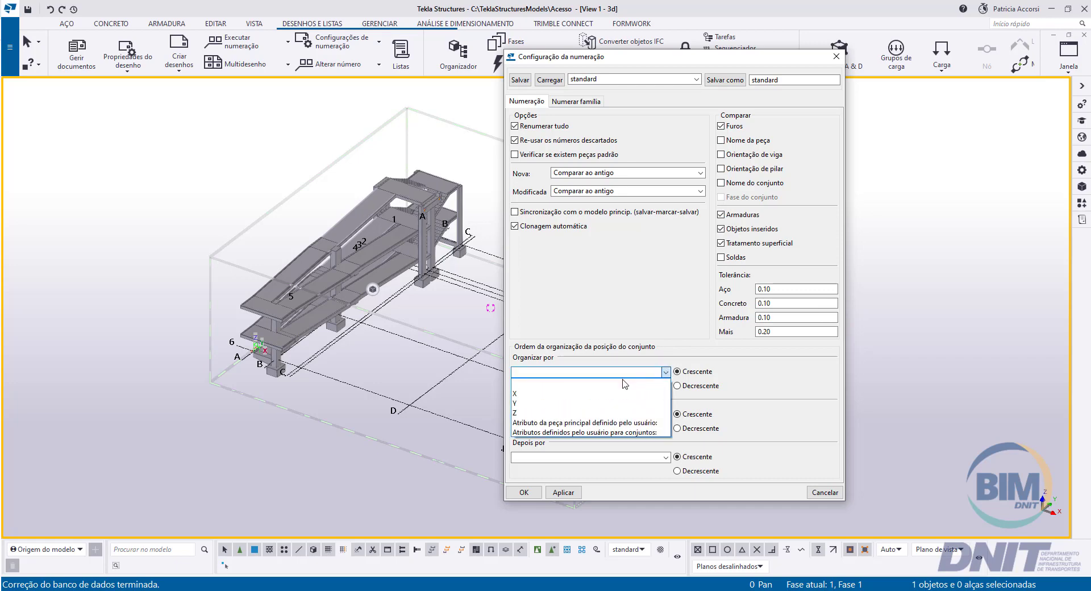
click(537, 403)
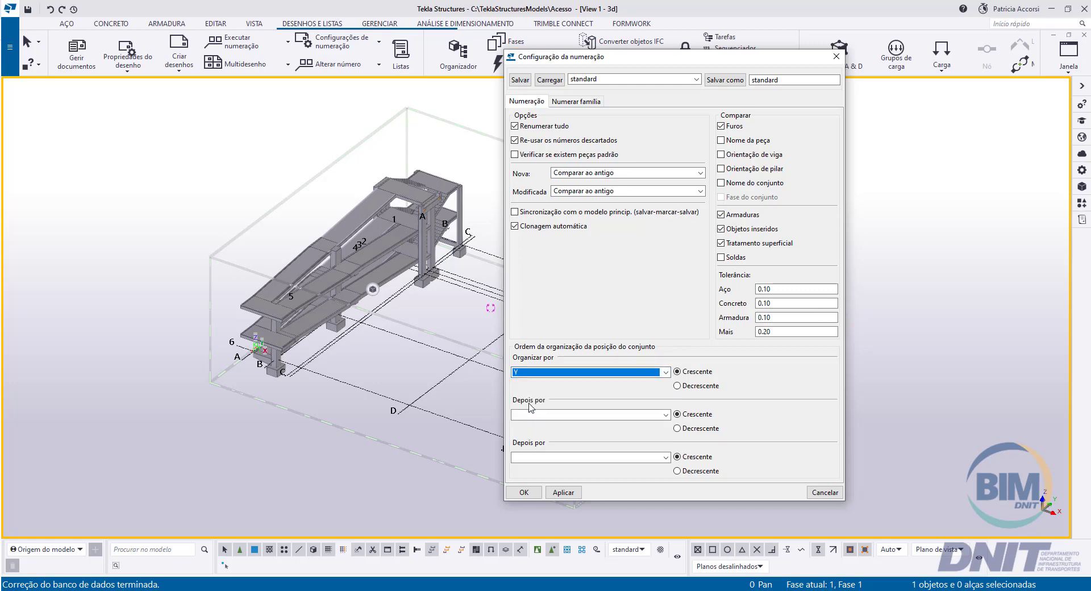
click(677, 386)
click(666, 415)
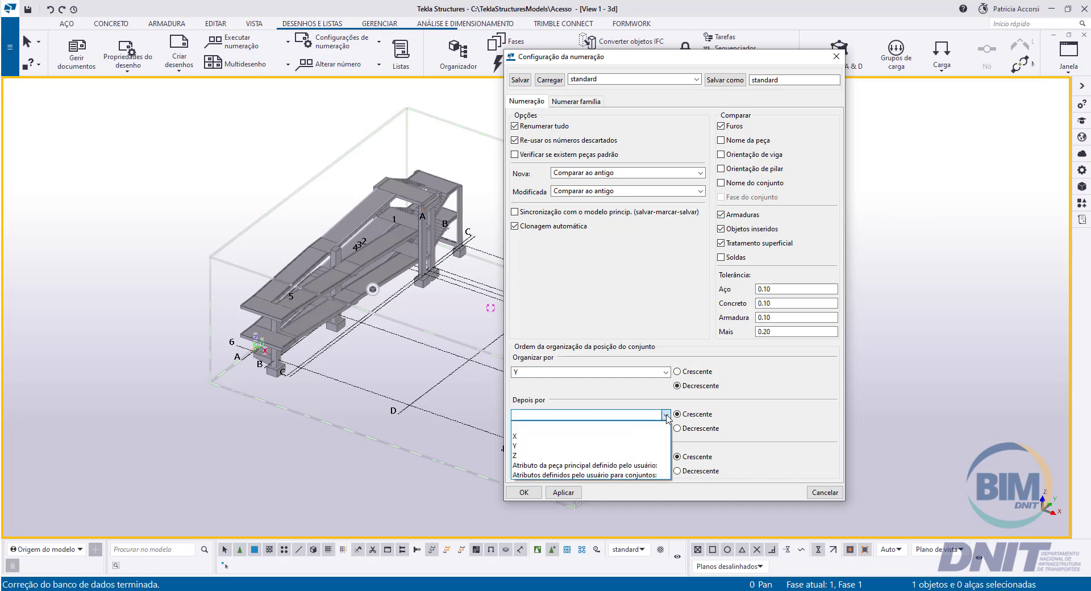
click(543, 436)
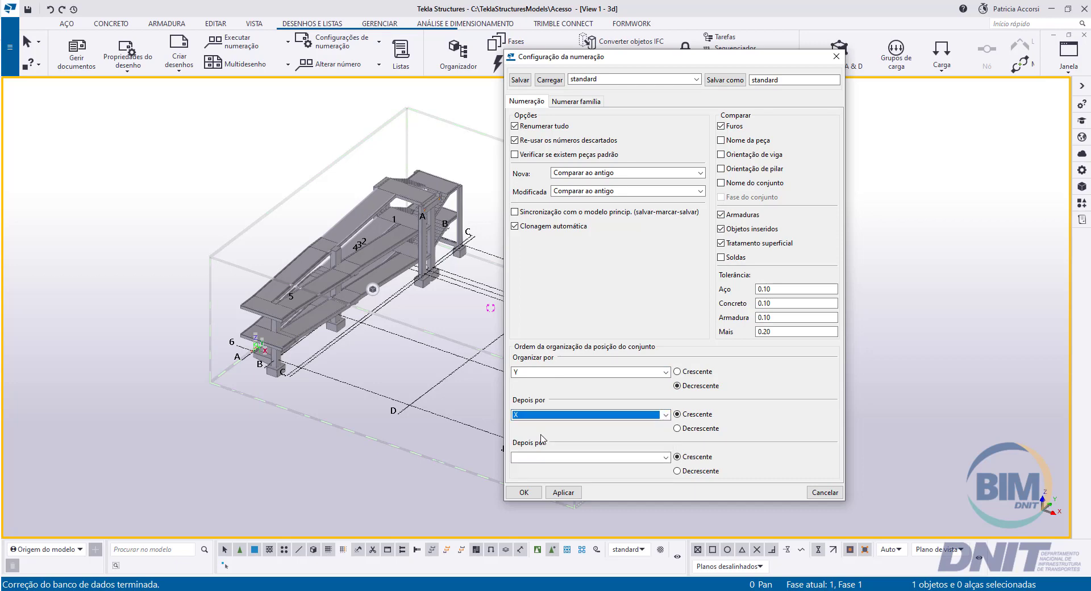
click(678, 414)
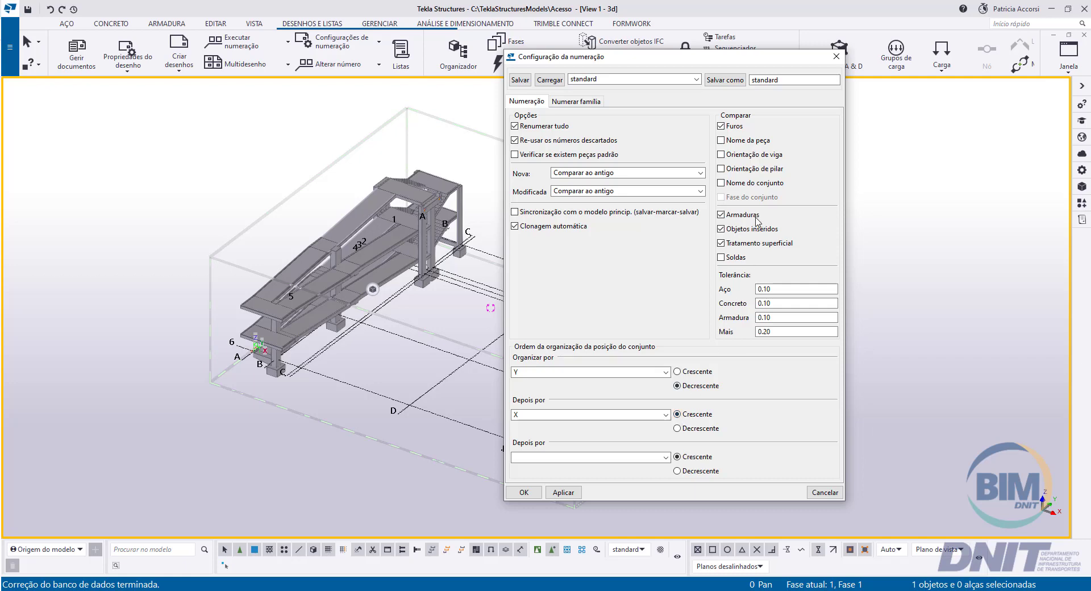
Save the numbering settings as "Numeração Inicial", apply them, and close the settings.
double_click(779, 79)
text(Numeração Inicial)
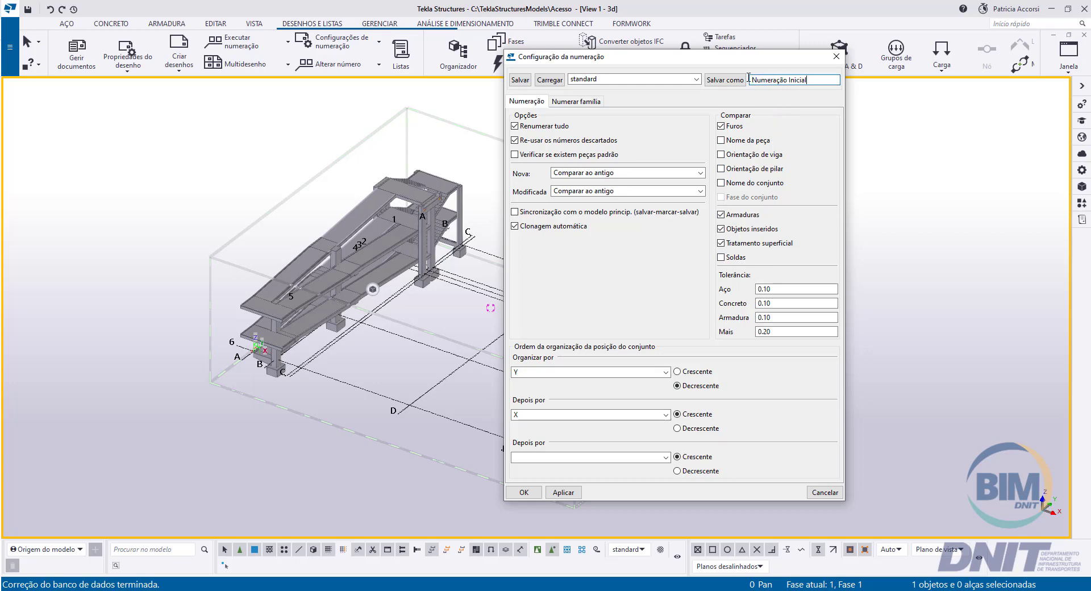
click(725, 81)
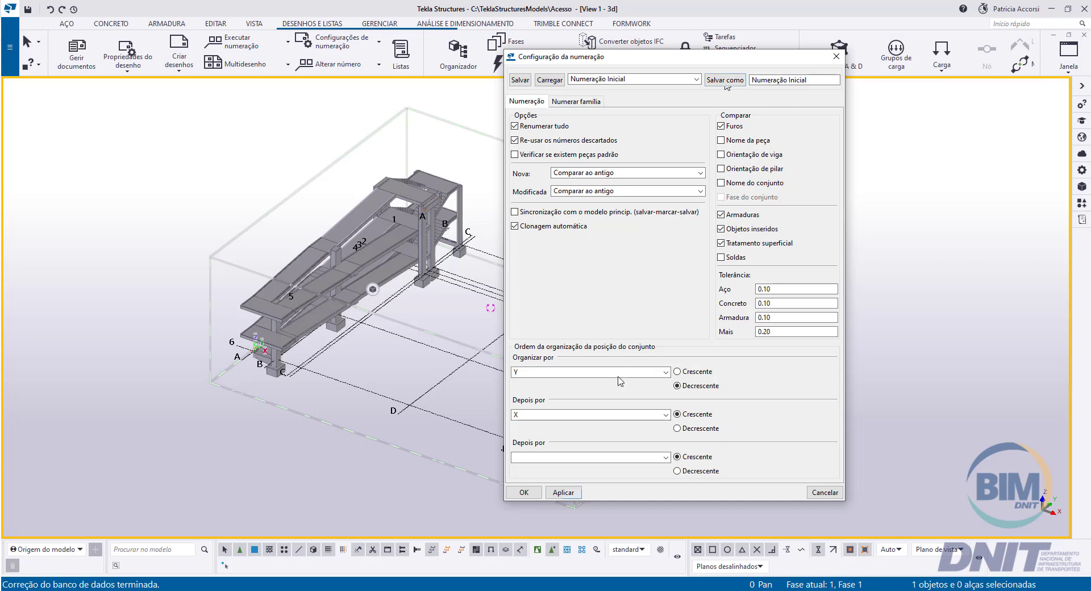
click(563, 492)
click(525, 495)
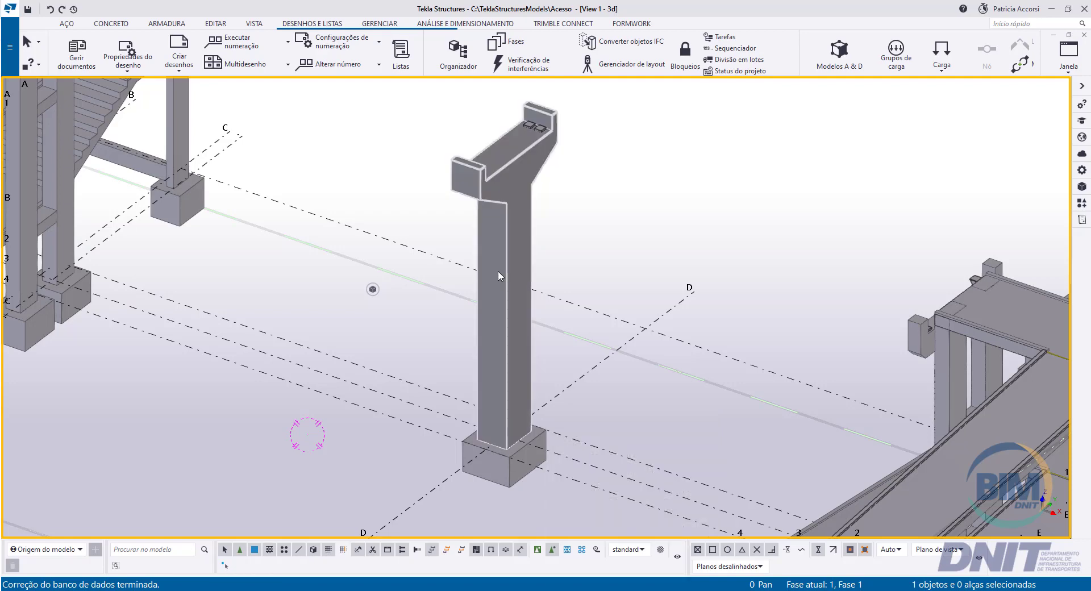
Number the series of the selected objects for the isolated column on grid line D and its footing.
drag(404, 89, 607, 512)
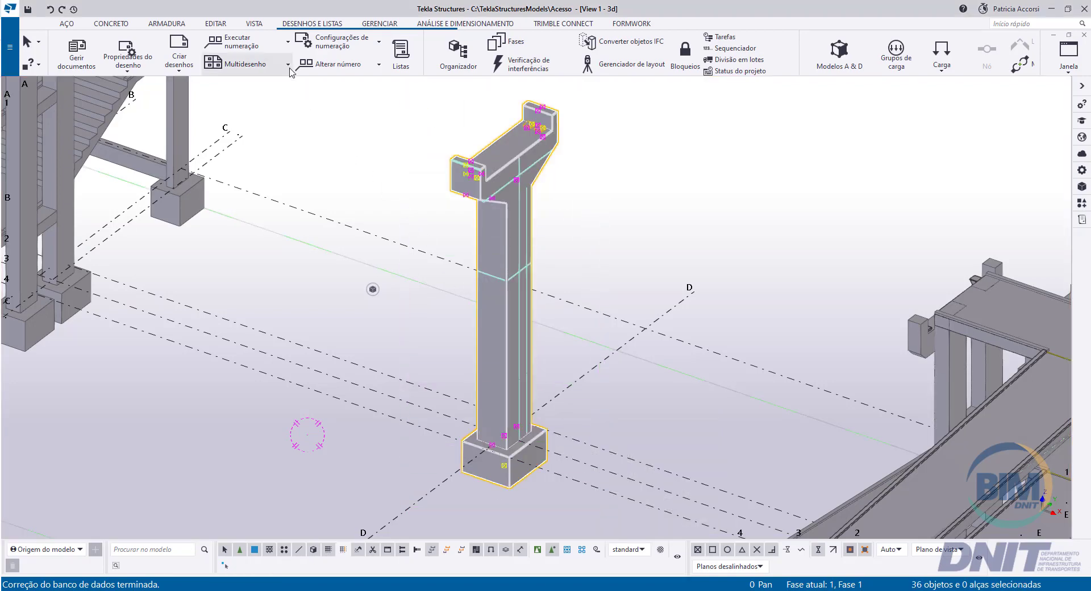
click(285, 45)
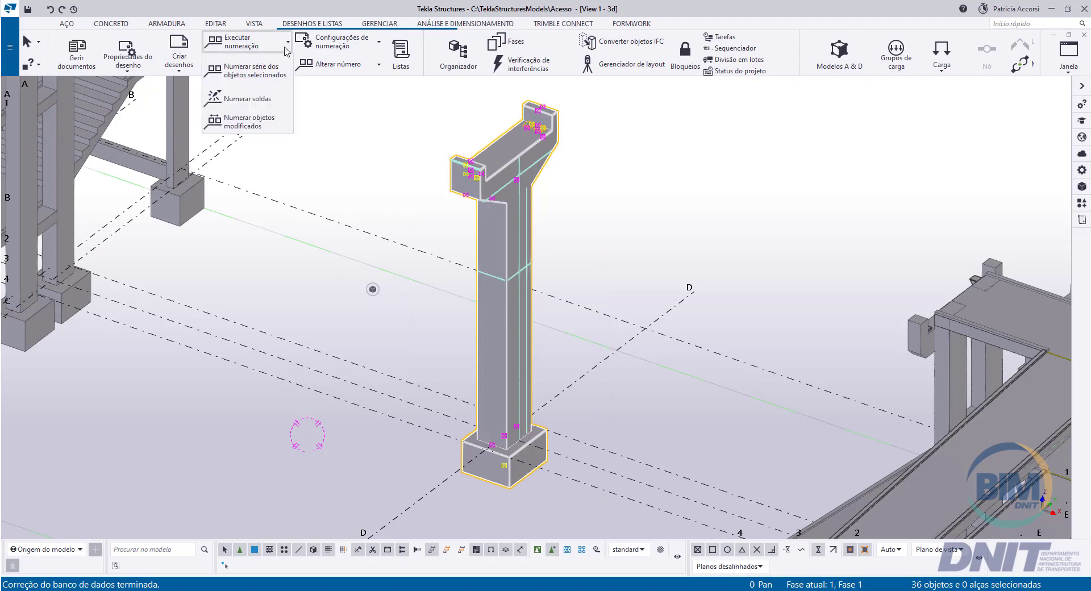
click(285, 76)
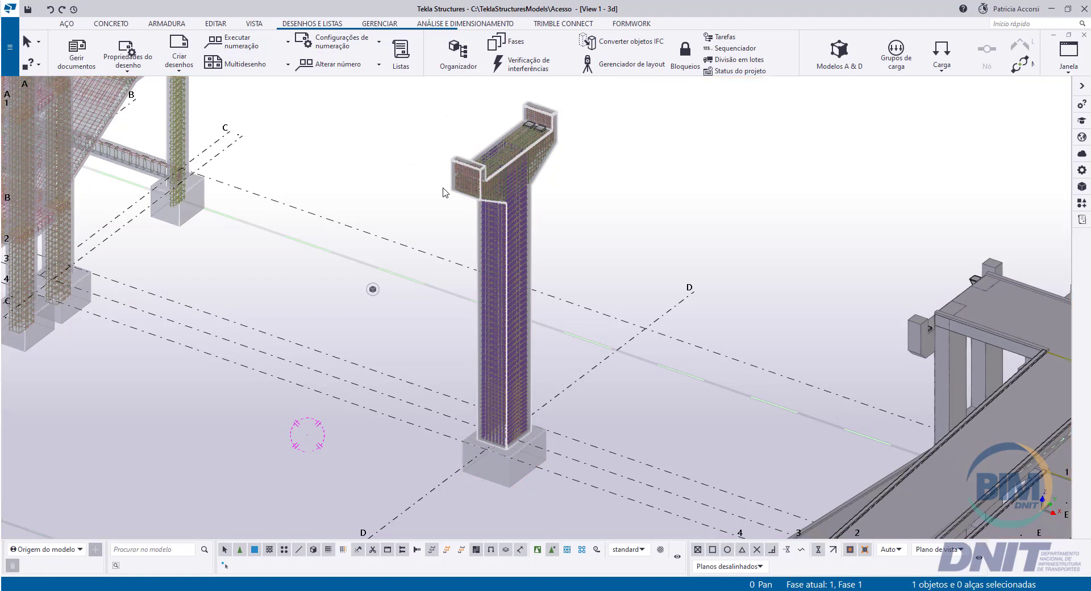
Check the part information of the column on grid line D for its part and assembly positions, and close the report.
right_click(445, 192)
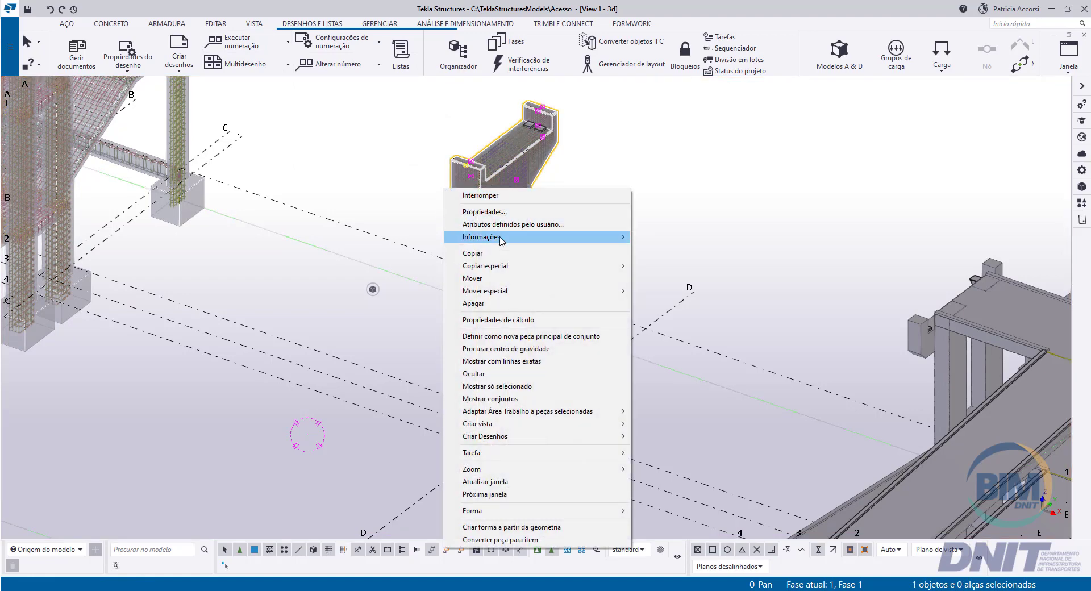
mouse_move(538, 237)
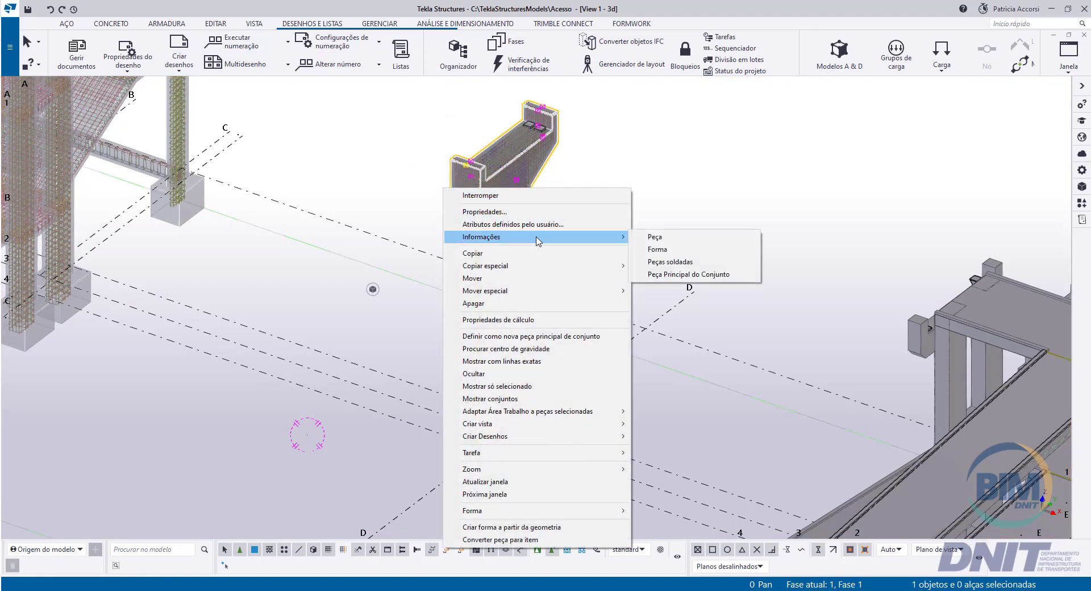
click(678, 237)
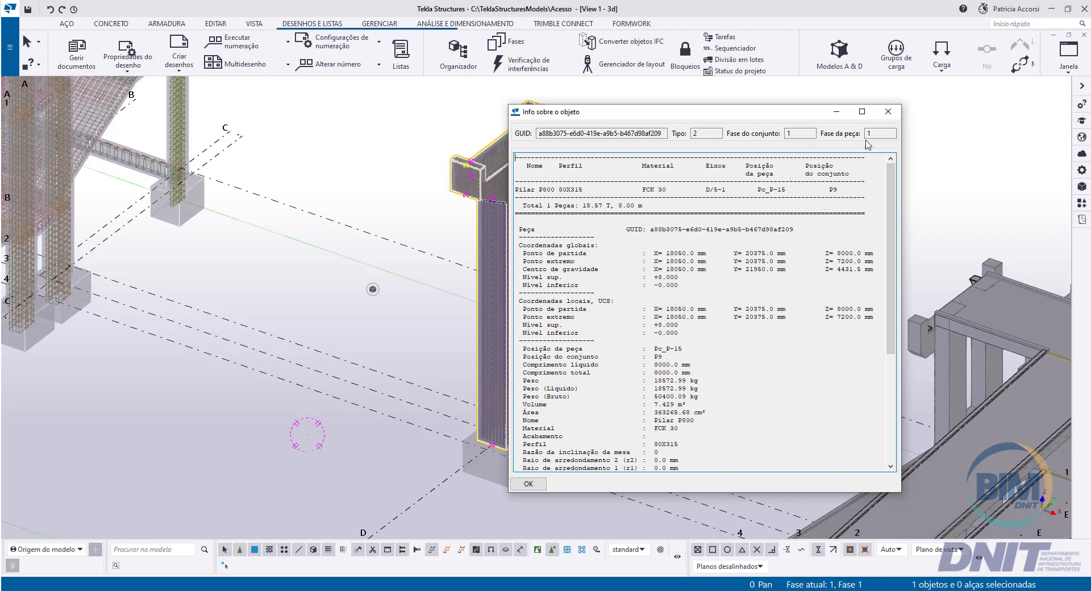
click(888, 113)
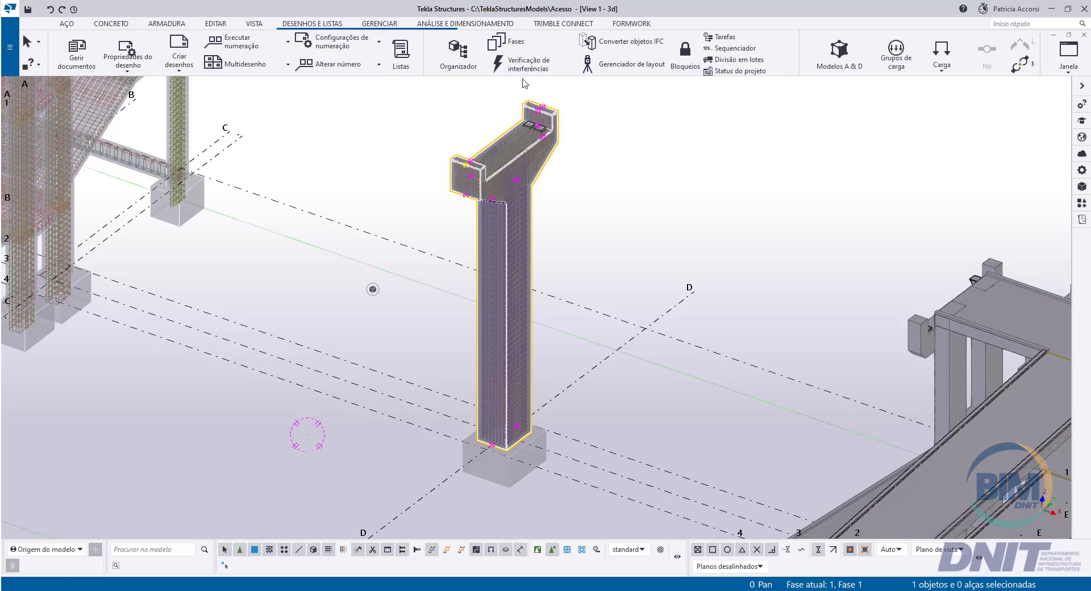
Set up control number assignment to number "Tudo" with initial control number 1 and renumbering set to "Sim".
click(379, 47)
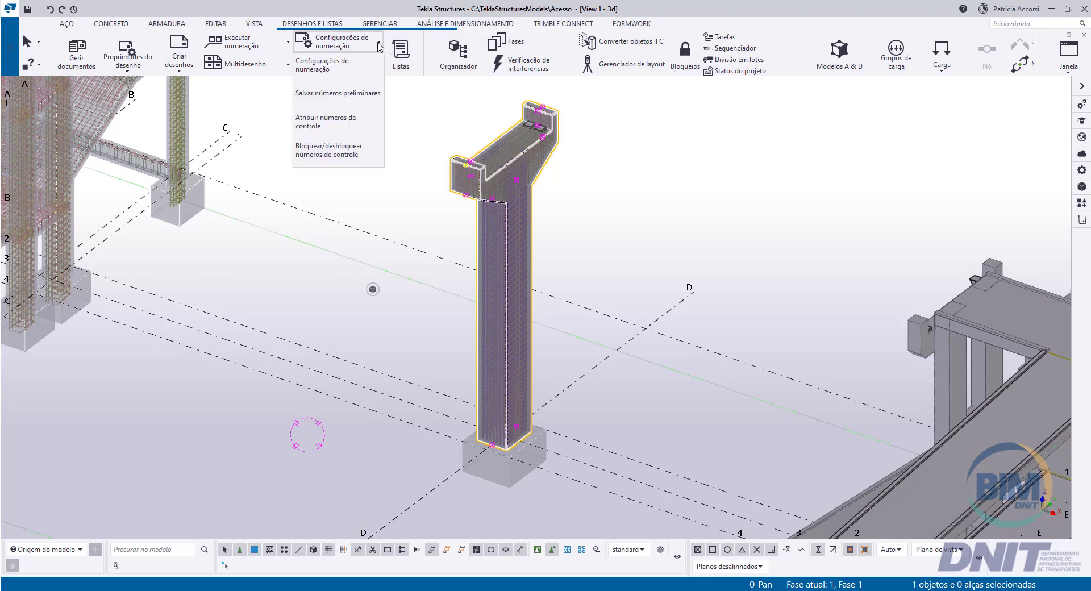
click(366, 126)
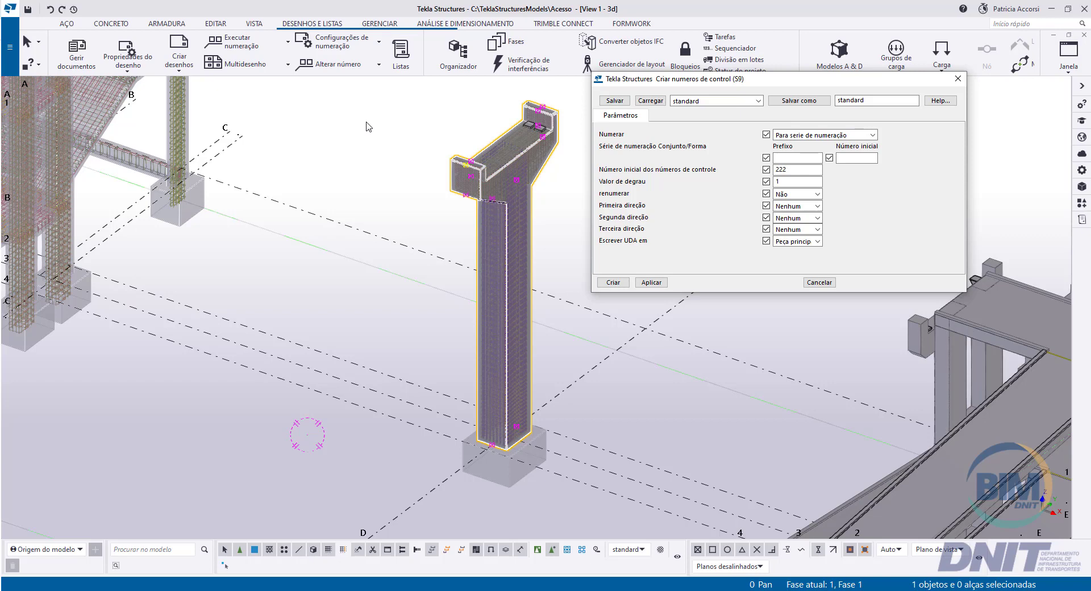
click(873, 136)
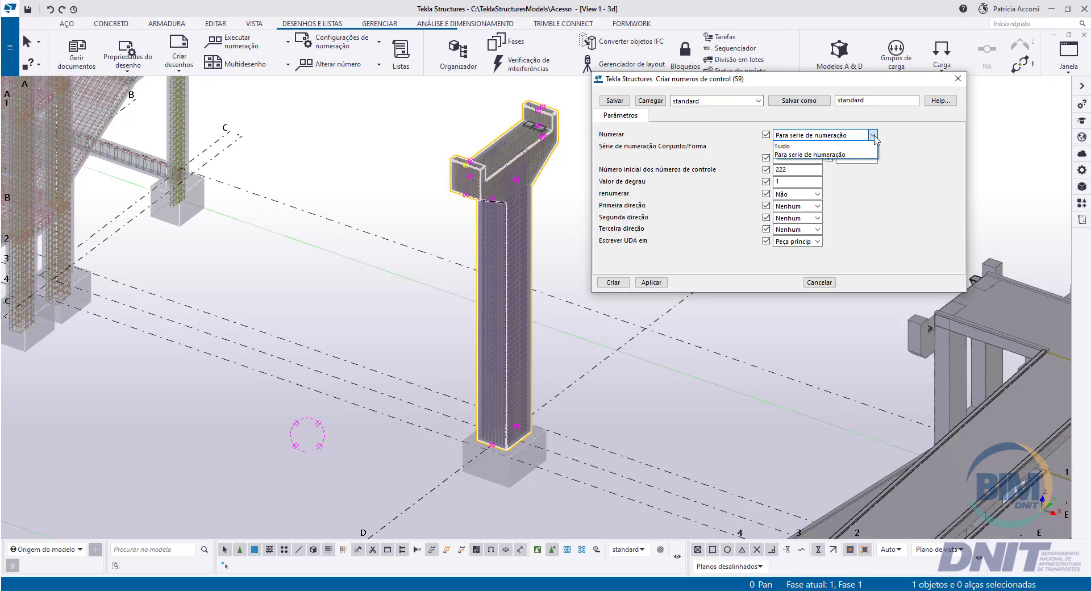
click(788, 146)
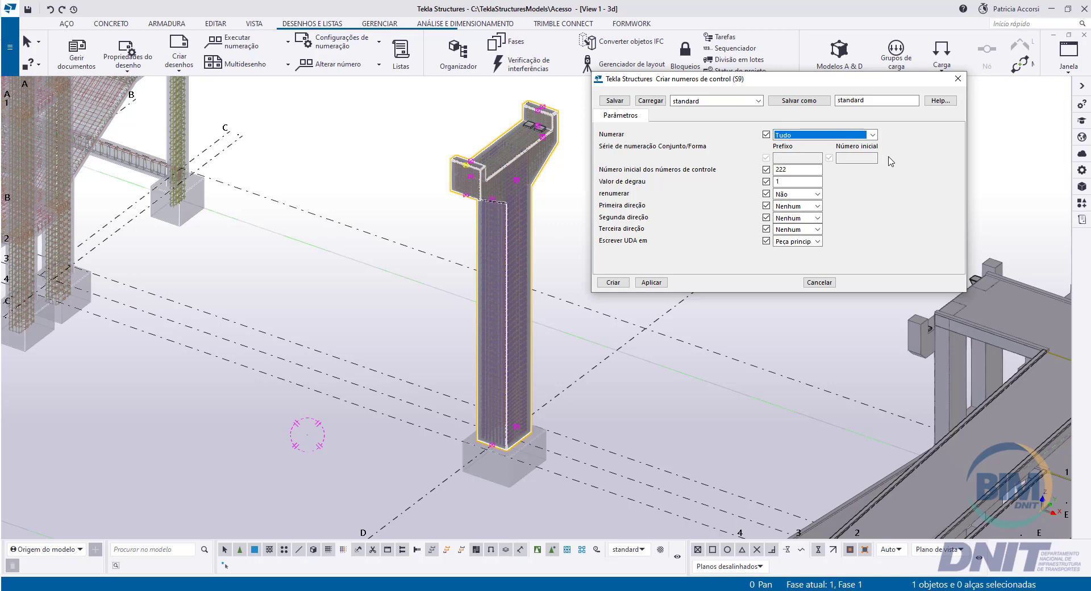
drag(795, 171, 766, 173)
text(1)
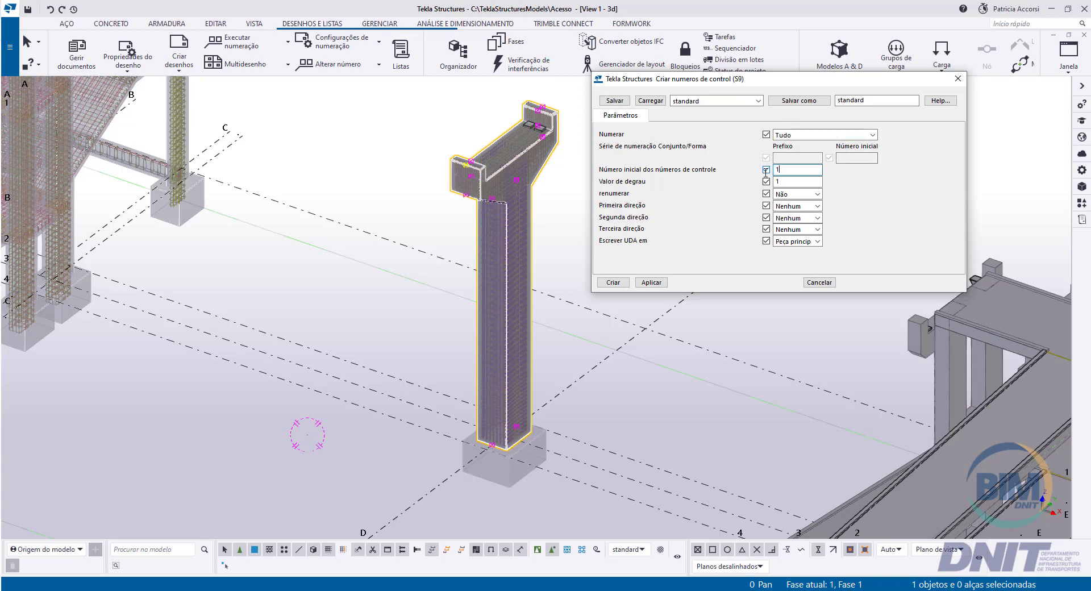
click(818, 195)
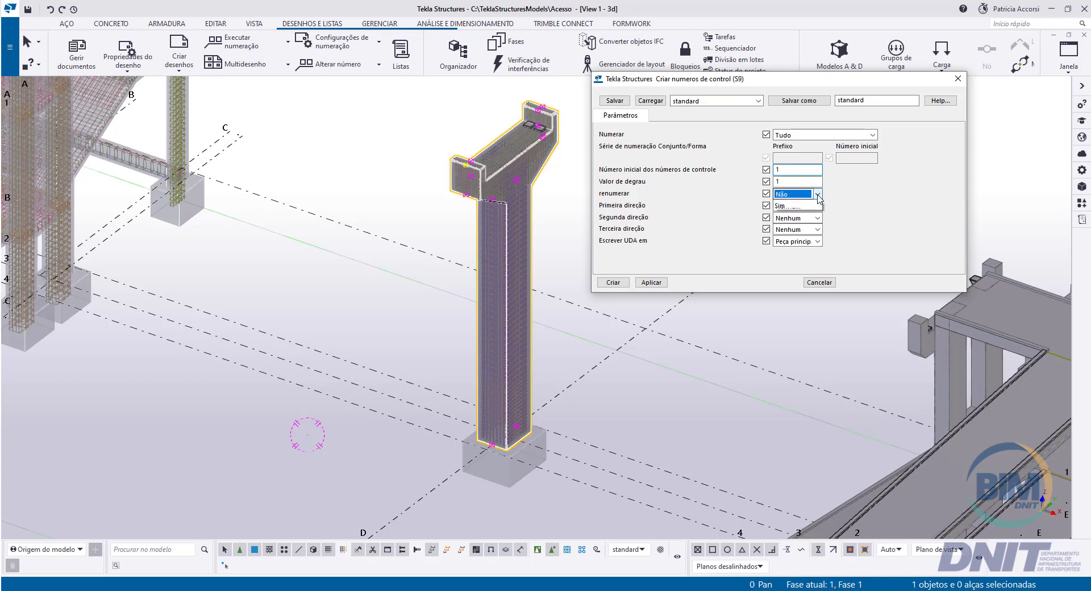
click(790, 214)
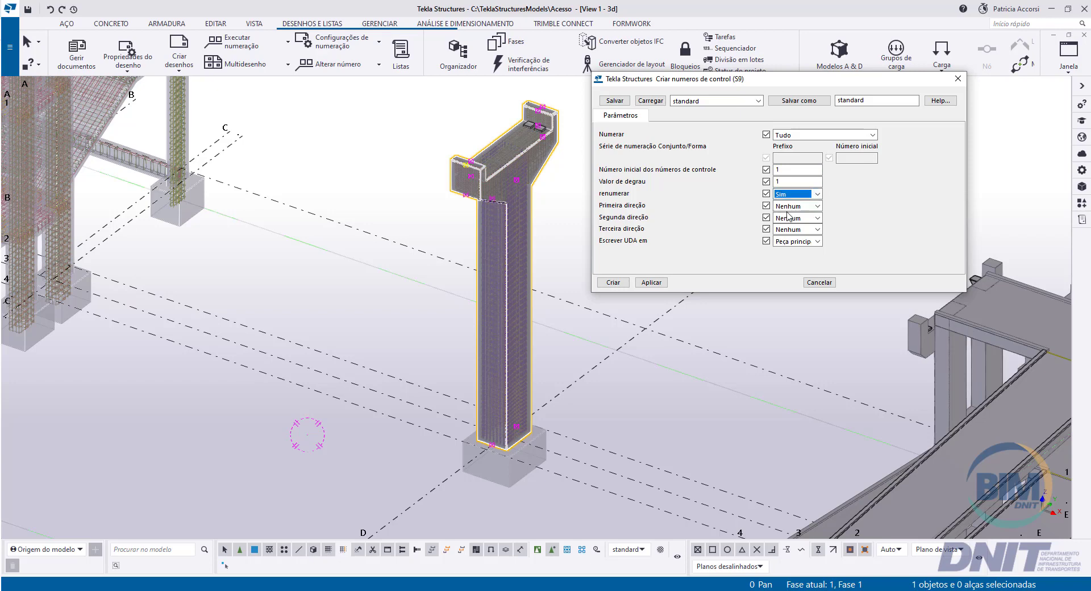
Set the control numbering's first direction to -Y and second direction to X, writing the UDA to "Peça principal".
click(818, 206)
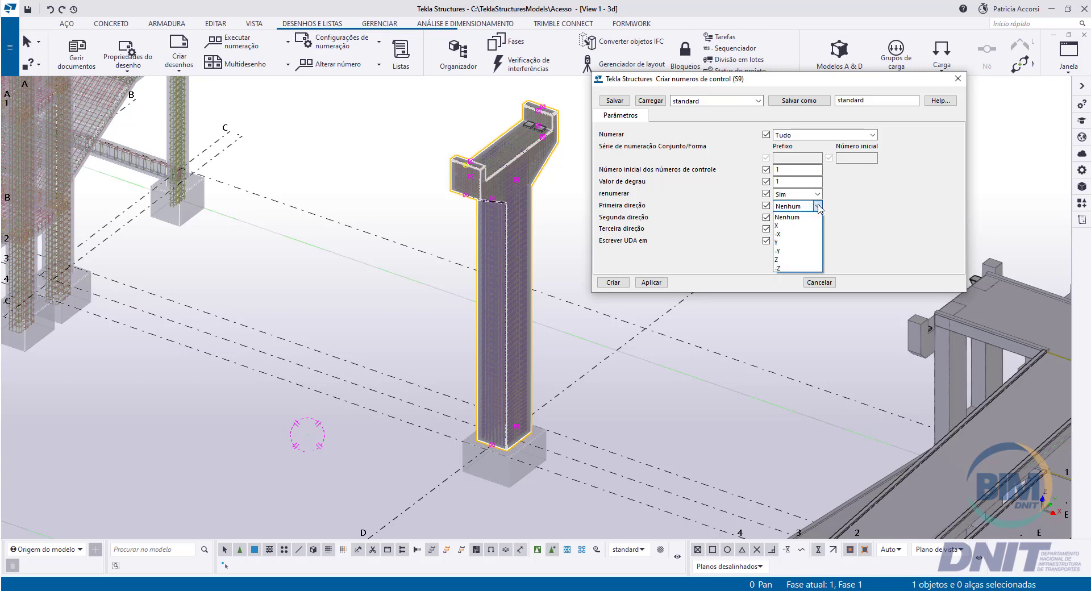
click(788, 251)
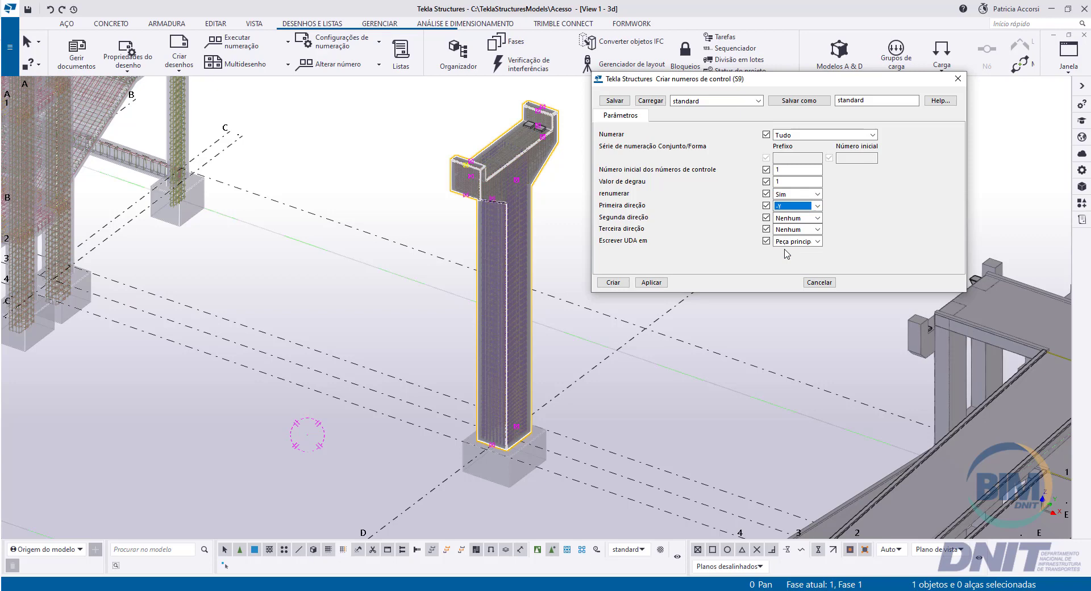
click(818, 219)
click(795, 237)
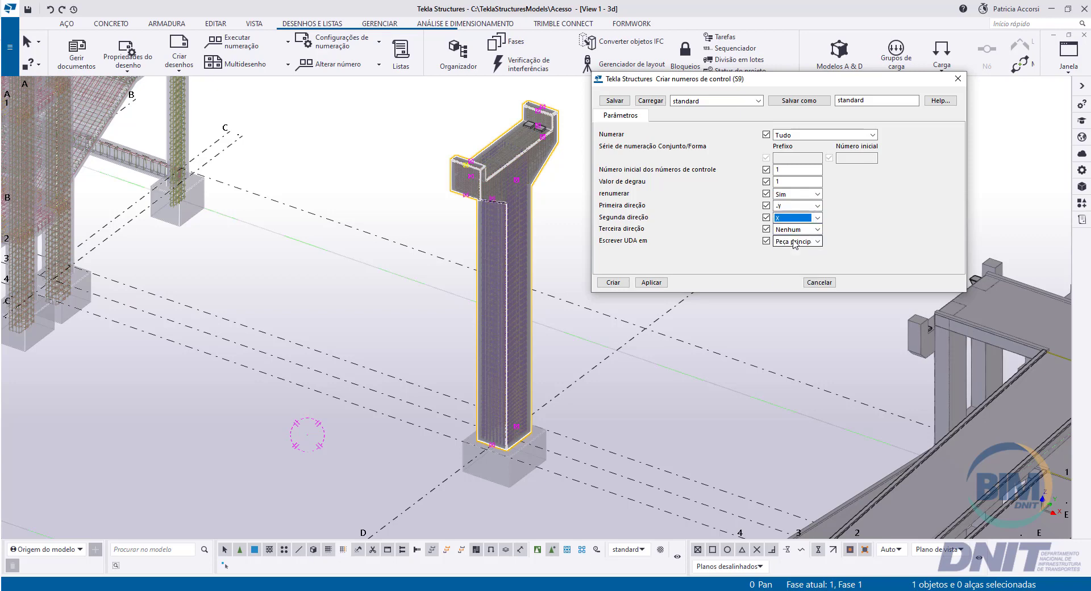
click(818, 242)
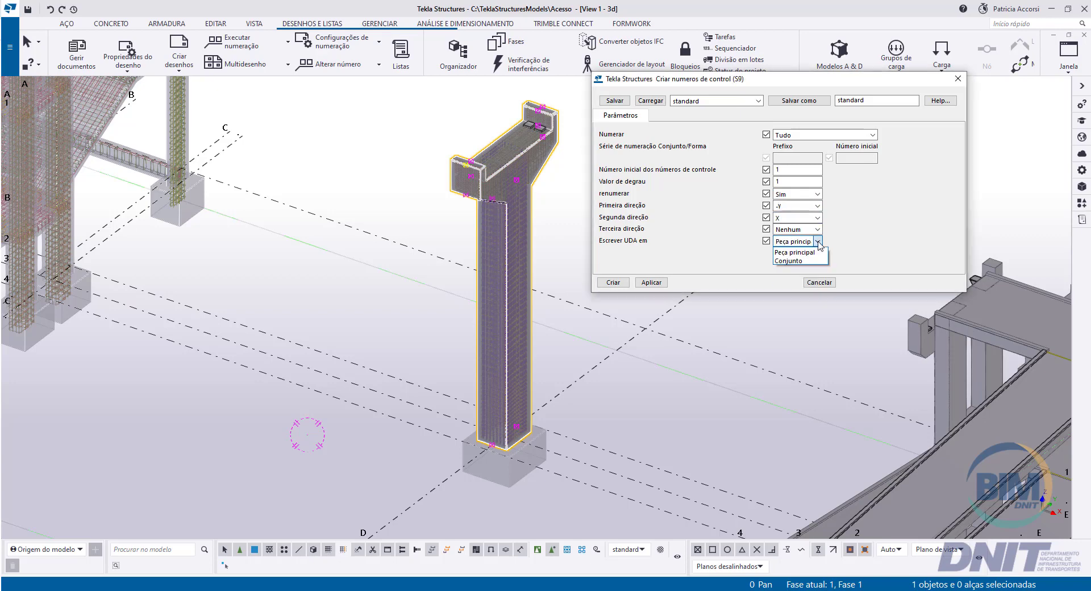
click(817, 253)
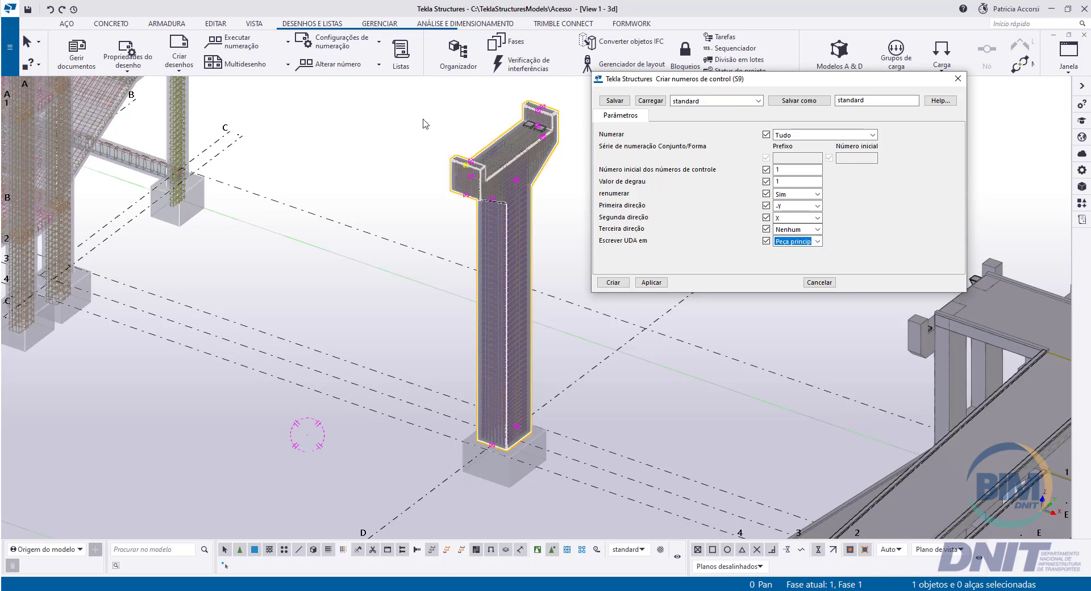
Select the whole column on grid line D with its footing, apply the control number settings, and create the control numbers.
click(479, 120)
drag(401, 88, 580, 502)
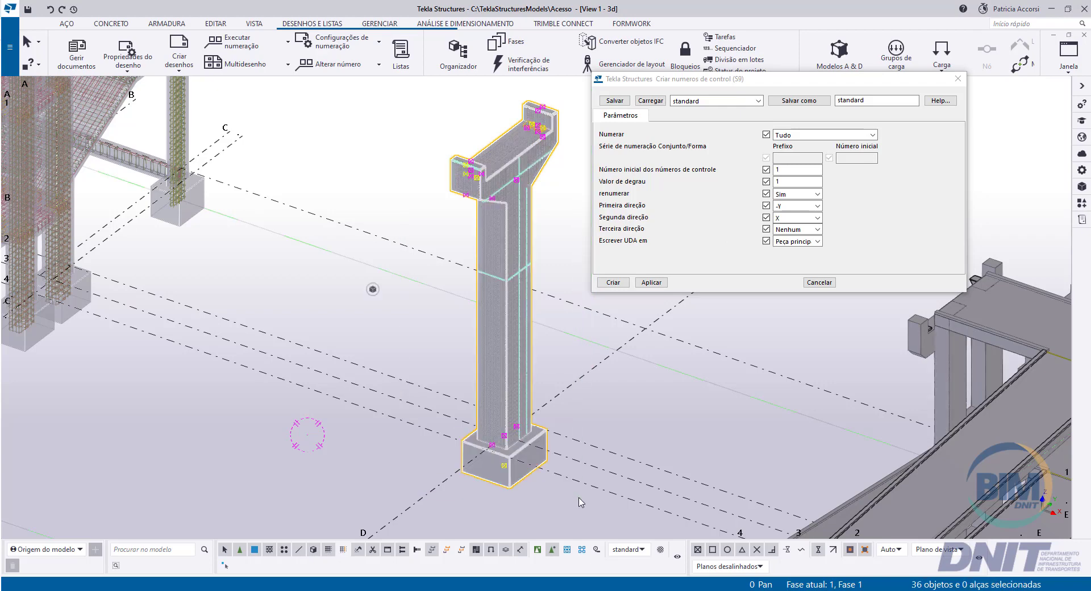
click(651, 282)
click(613, 283)
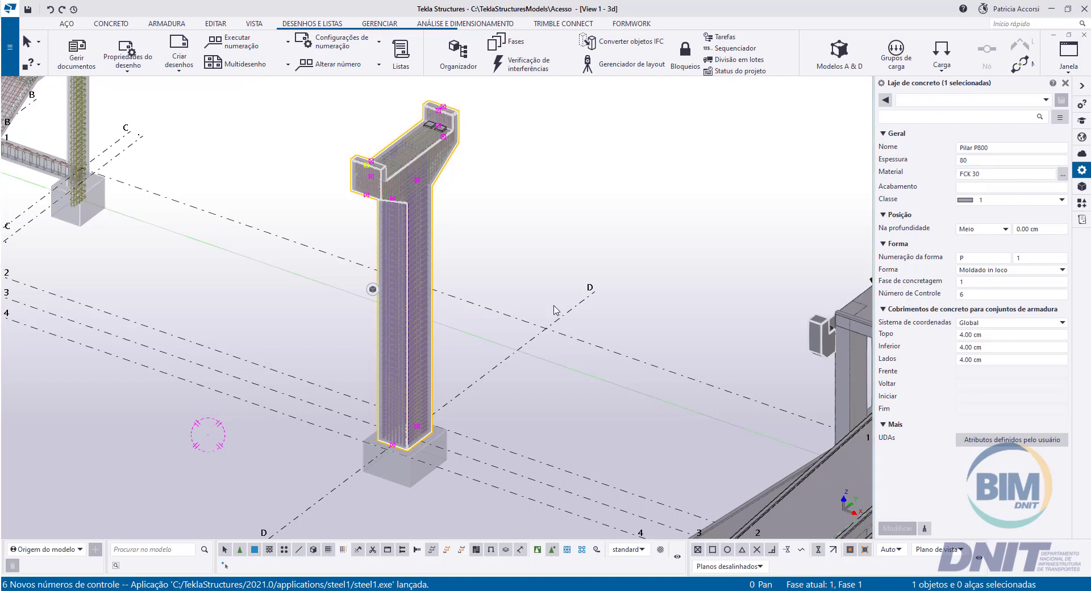
Locate the "Número de Controle" property for "Laje de concreto" in the property pane editor, save all, and close the editor.
click(9, 72)
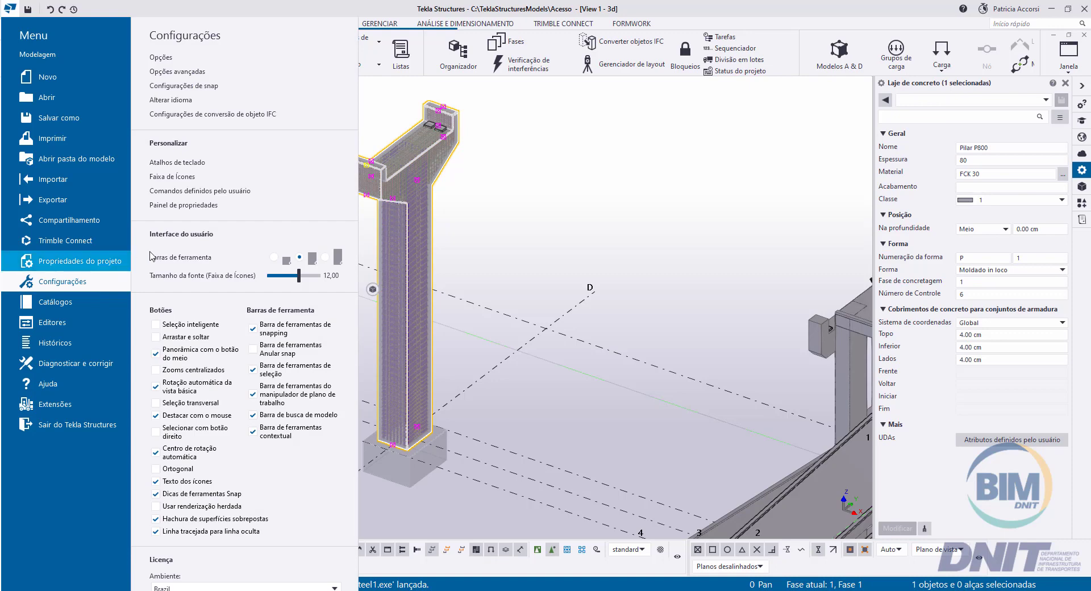
click(236, 207)
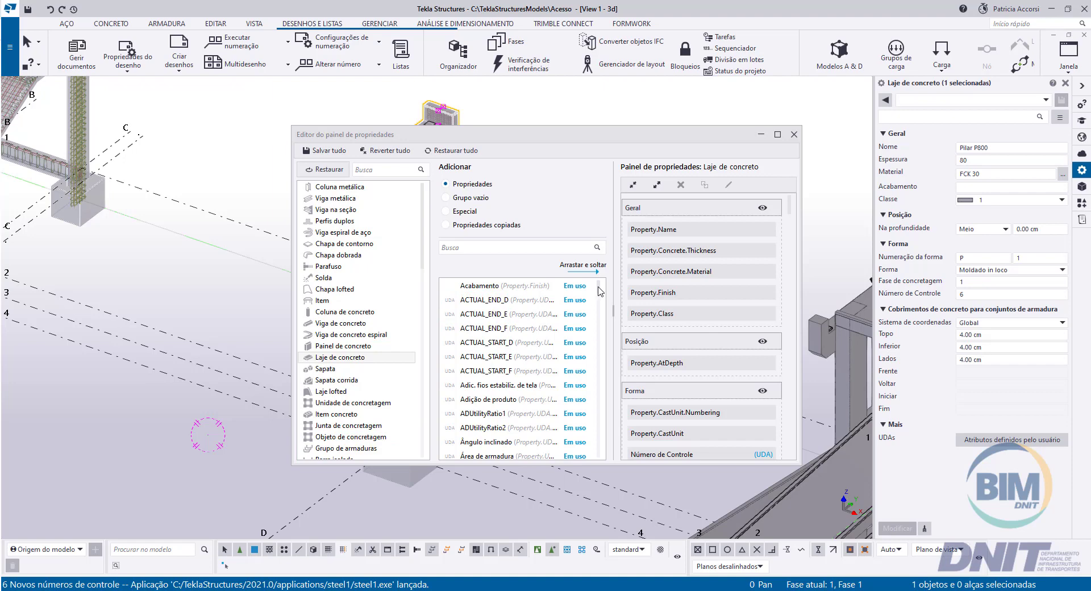
drag(599, 292, 588, 389)
click(510, 306)
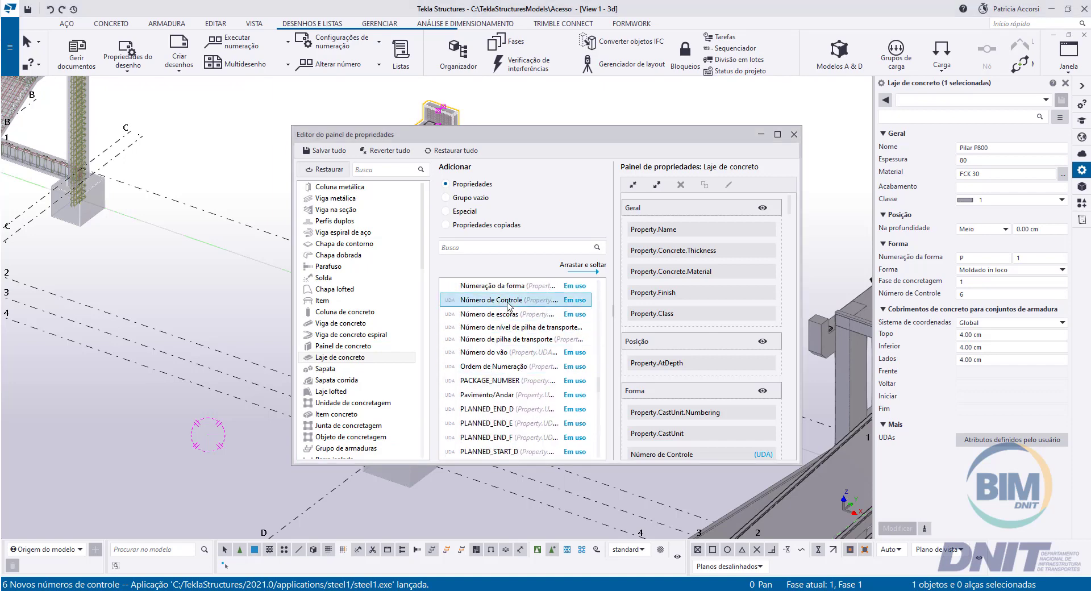
scroll(674, 337, down, 1)
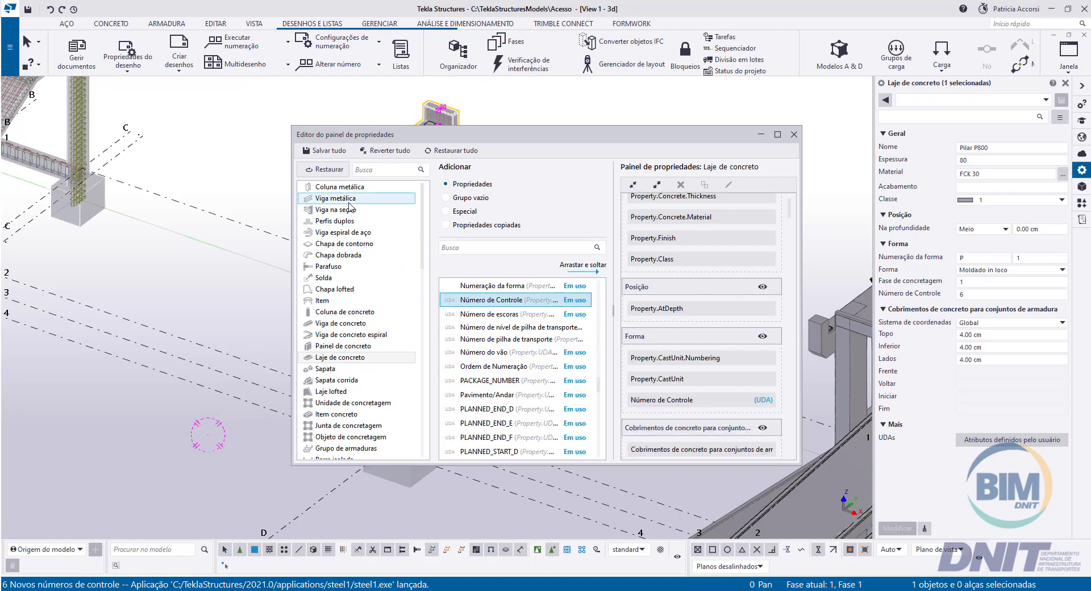
click(325, 151)
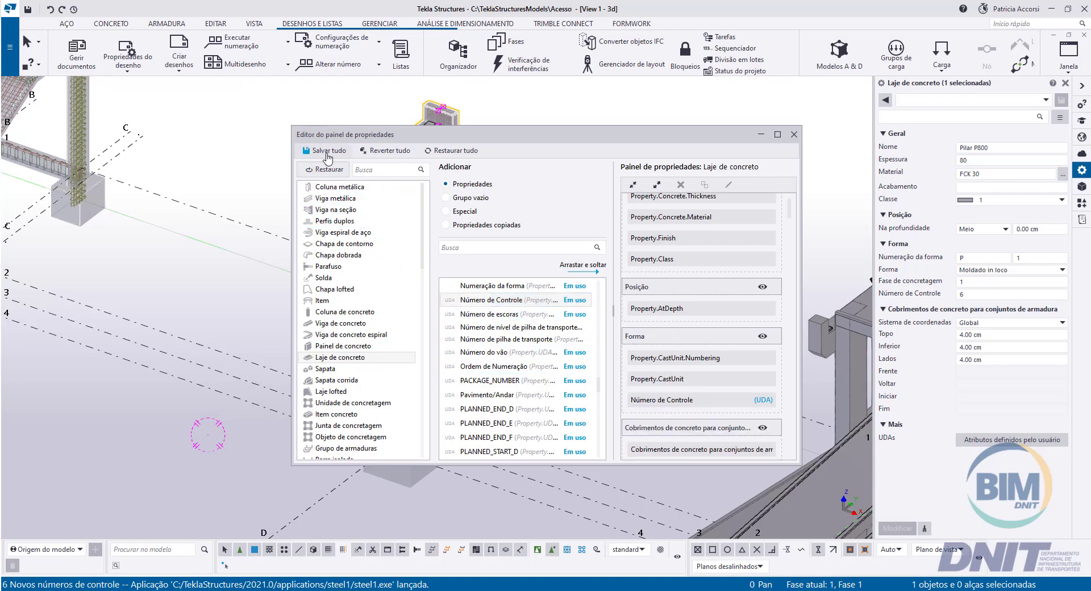
click(794, 134)
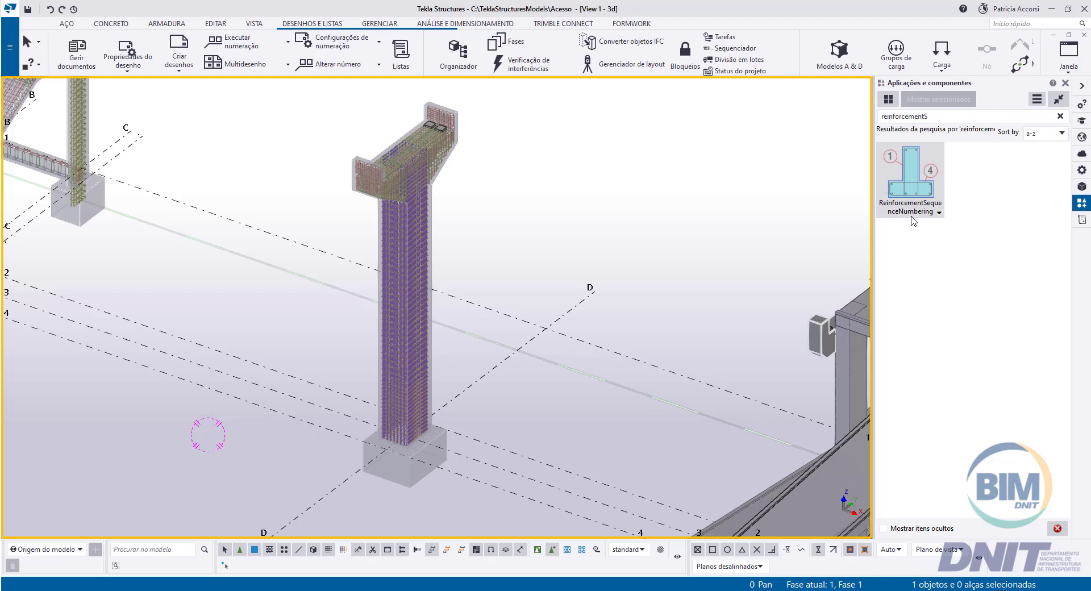
Assign reinforcement sequence numbers to the column on grid line D and its footing using ReinforcementSequenceNumbering, close it, and clear the selection.
double_click(911, 183)
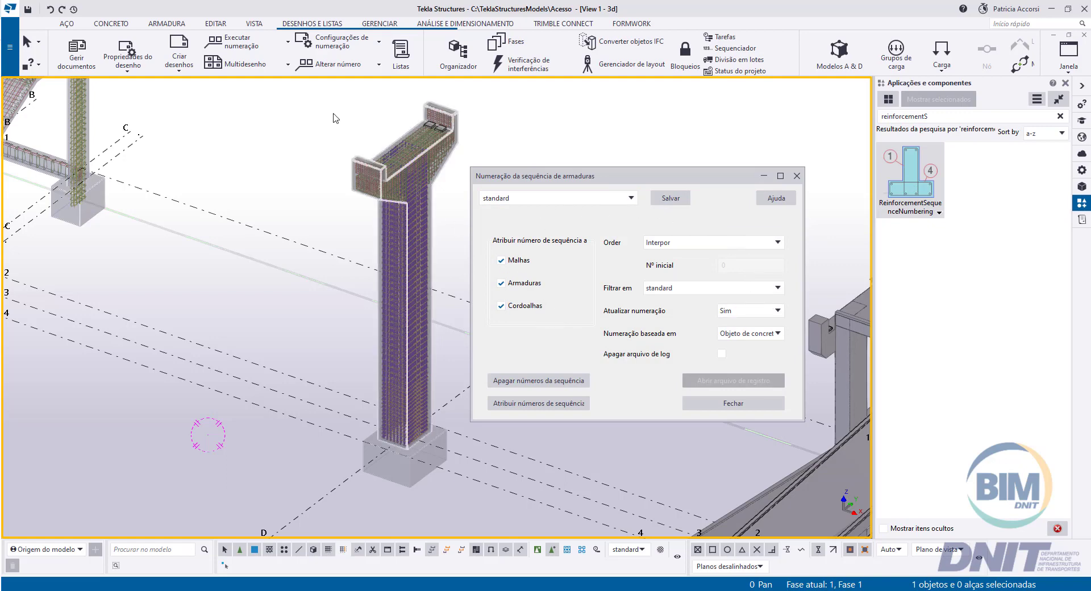
drag(301, 95, 491, 505)
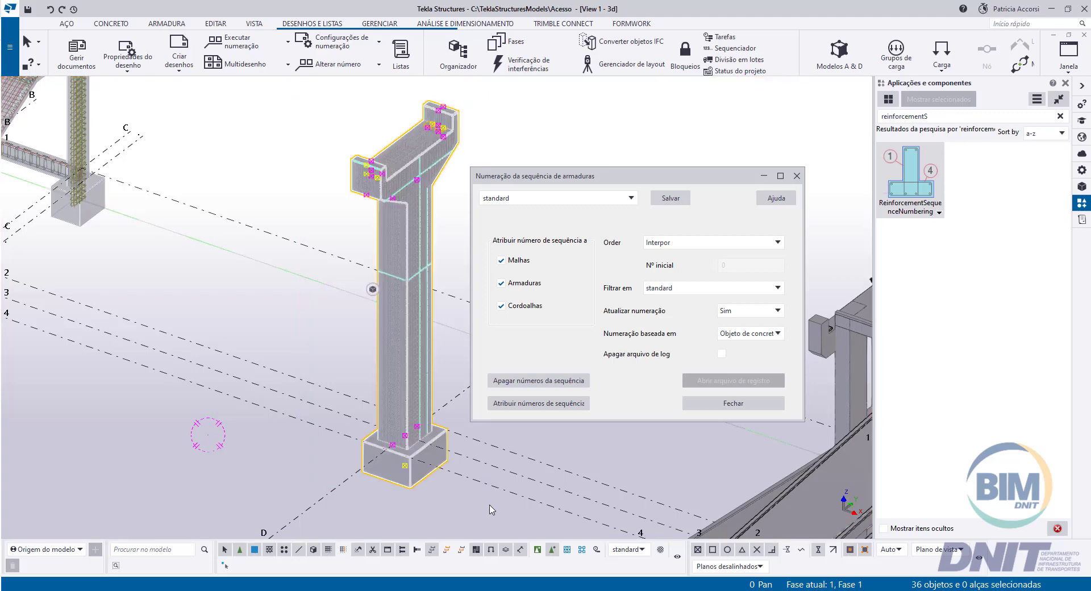
click(549, 405)
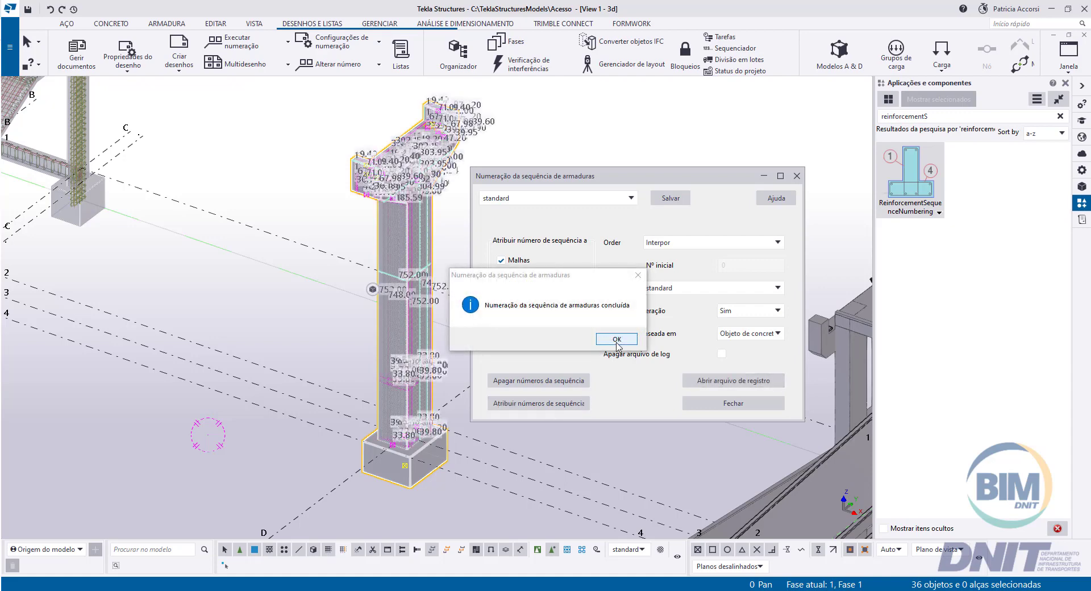
click(616, 340)
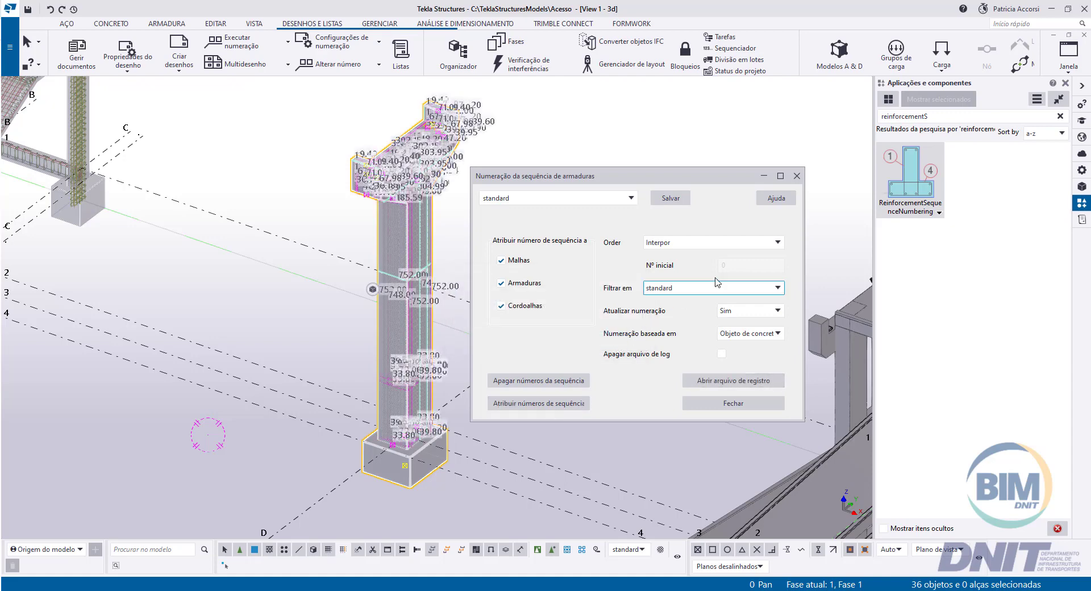
click(797, 176)
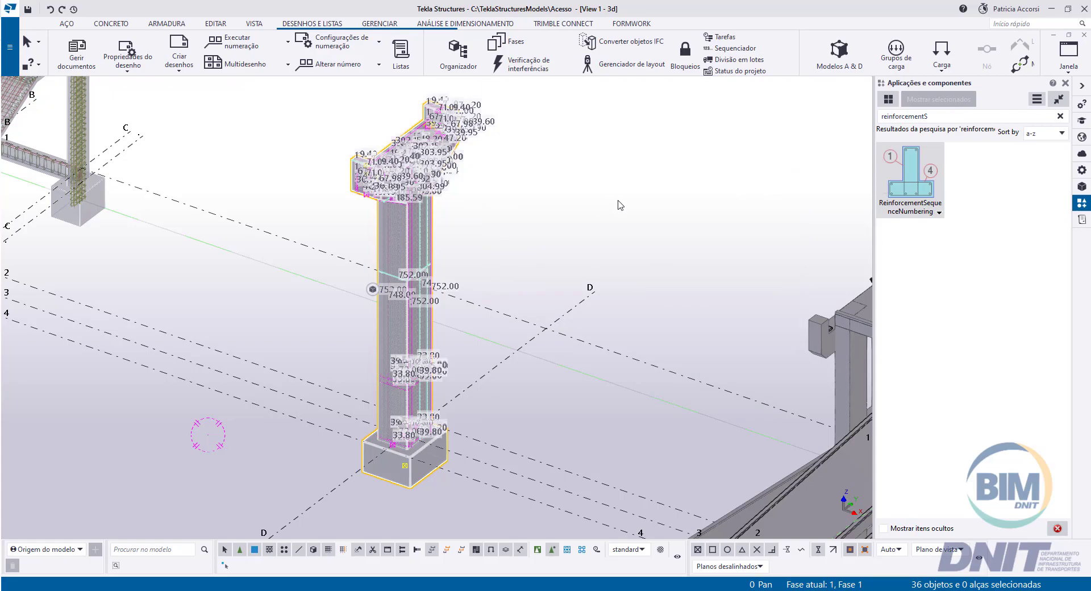
click(591, 210)
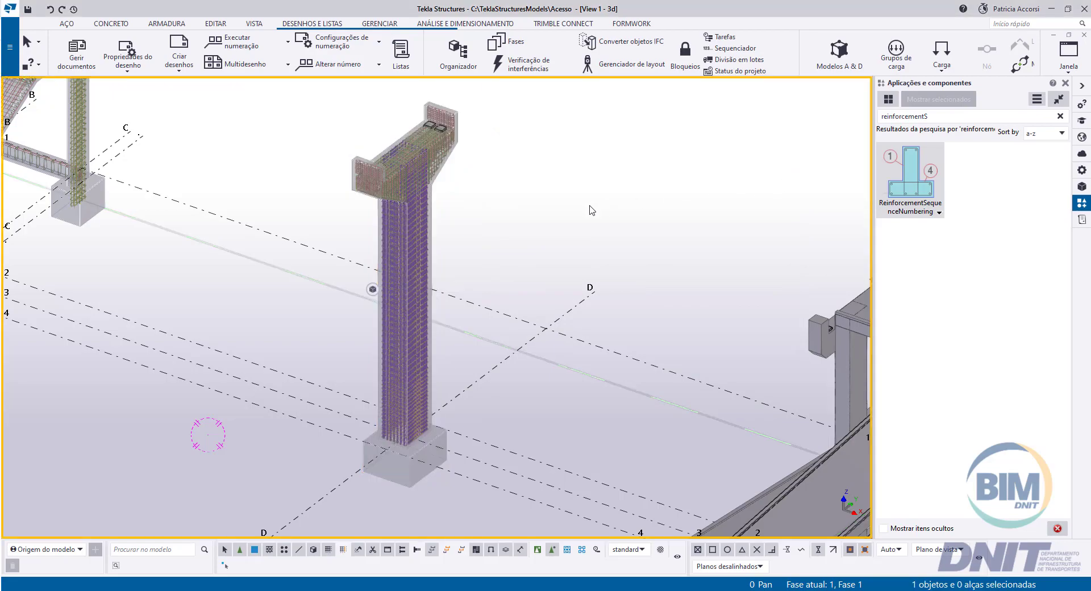